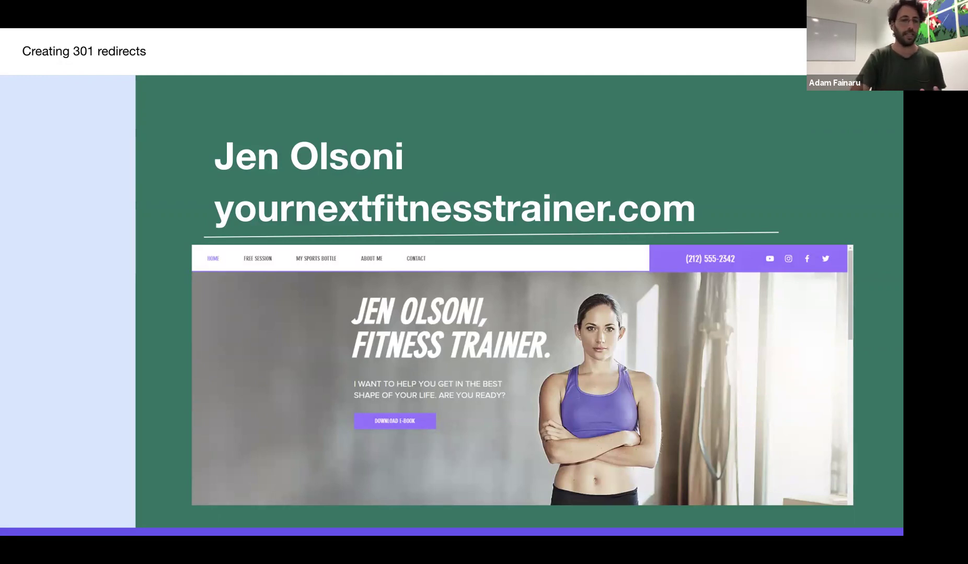
key(Right)
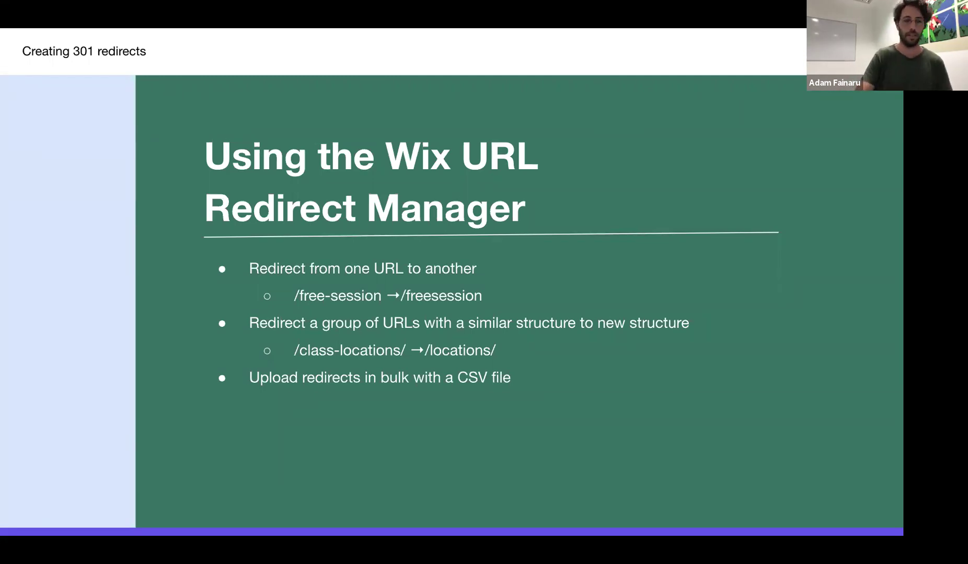
- Switch to the Wix dashboard in Chrome and open the URL Redirect Manager among the site's SEO tools
key(ctrl+Right)
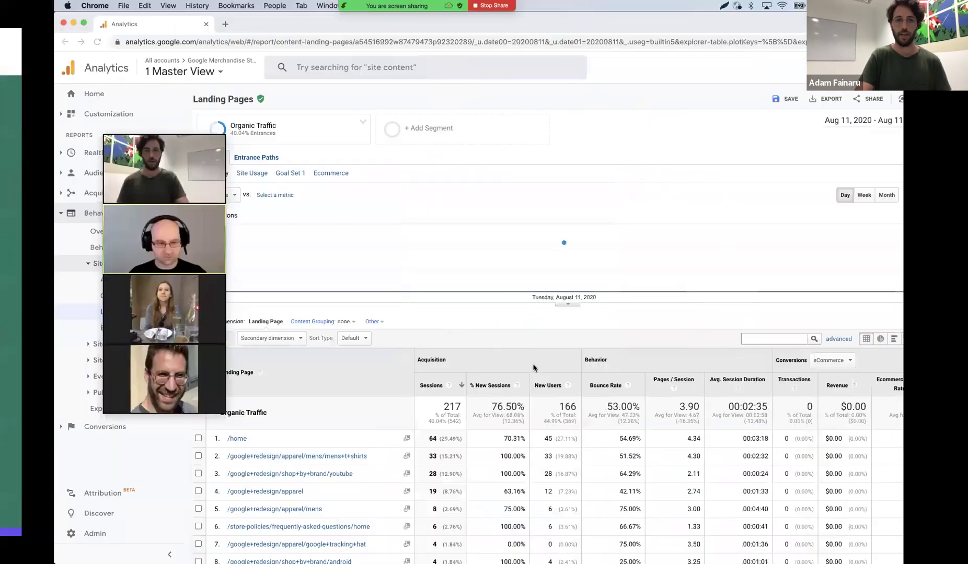
key(ctrl+Right)
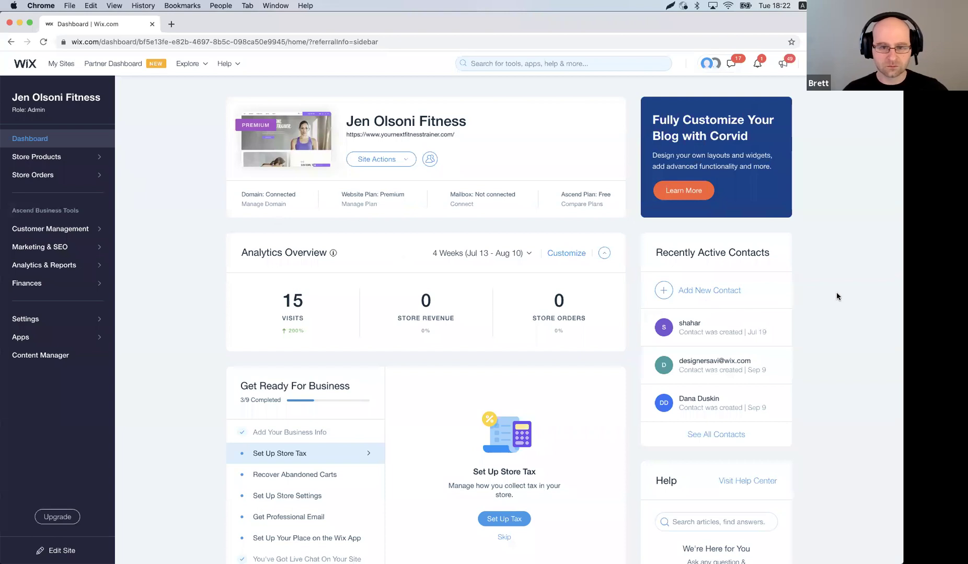
click(35, 251)
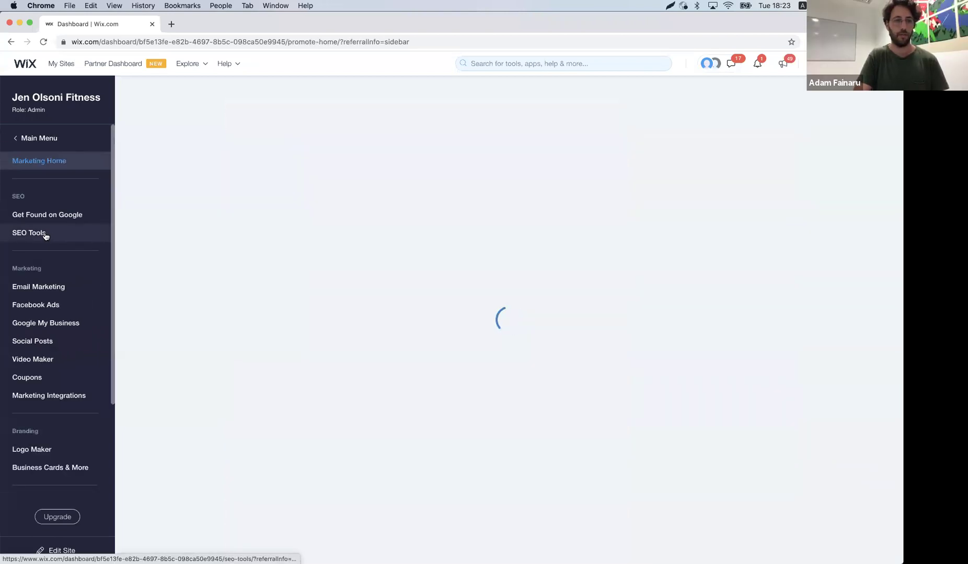
click(30, 233)
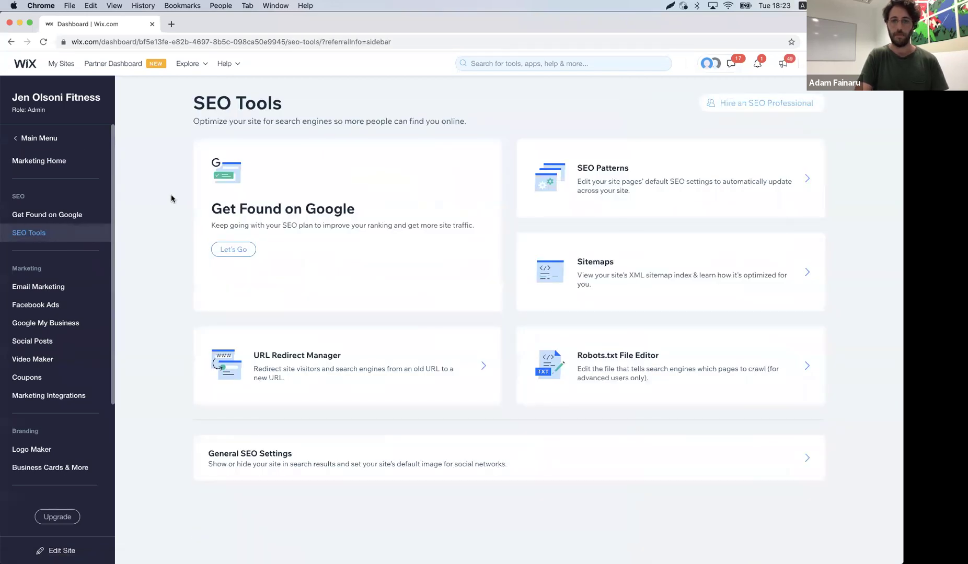
click(298, 363)
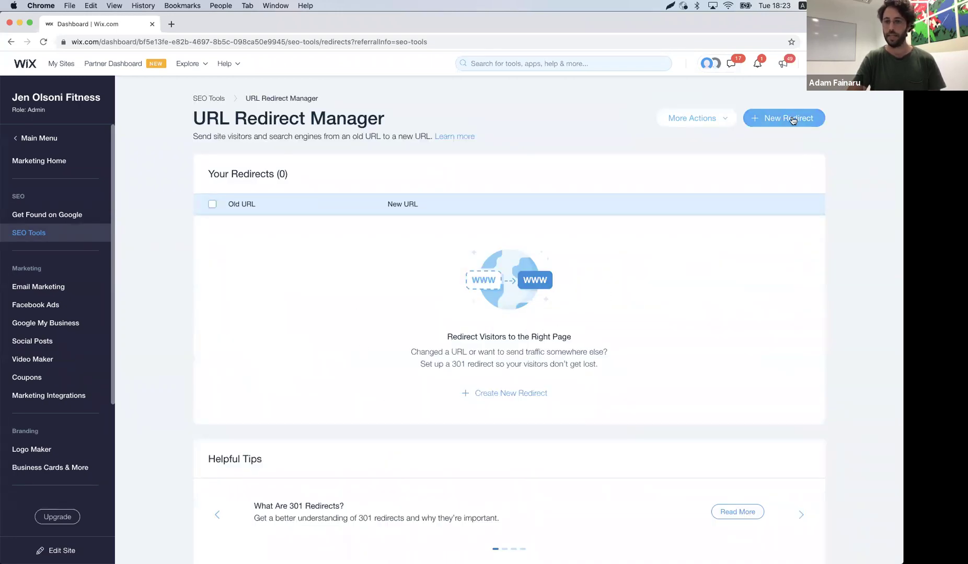
- Start a new single redirect with free-session as the old URL
click(775, 119)
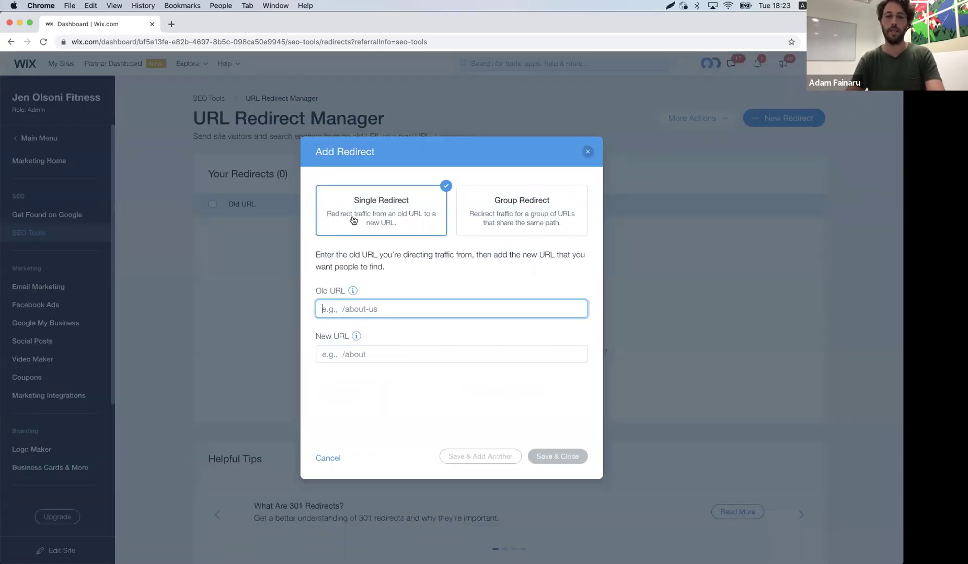
text(free-su)
key(BackSpace)
text(e)
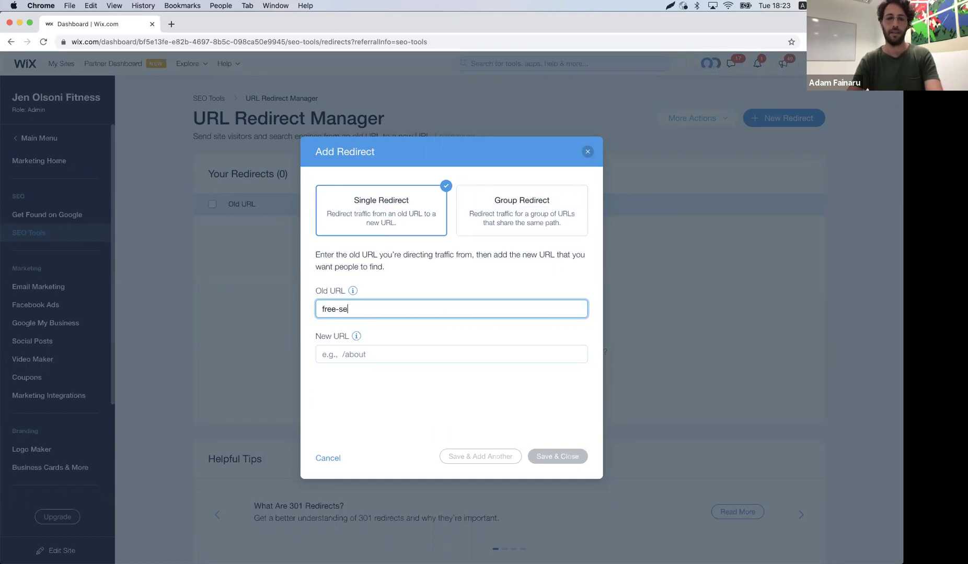
text(ssion)
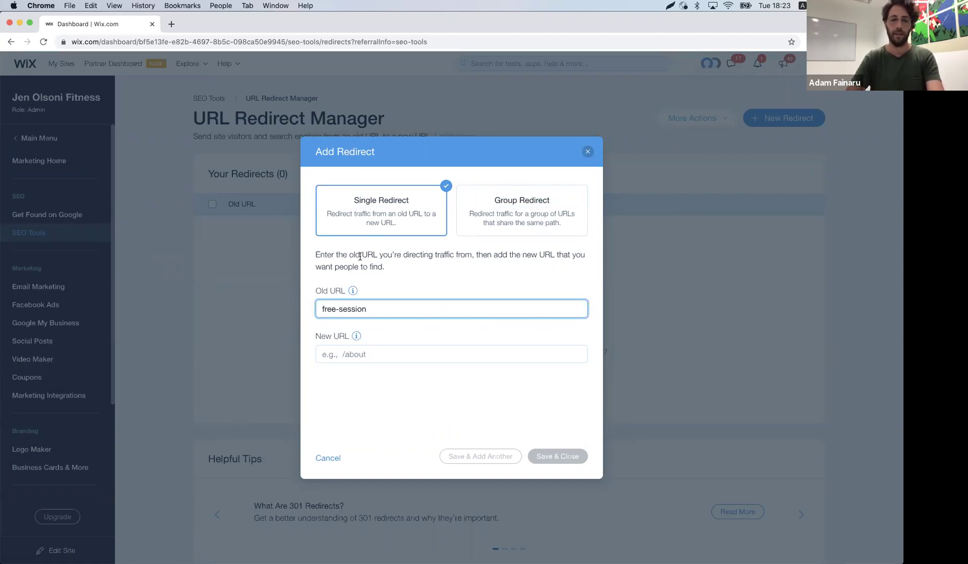
- Choose the site page /freesession as the redirect's new URL and save the redirect
click(364, 354)
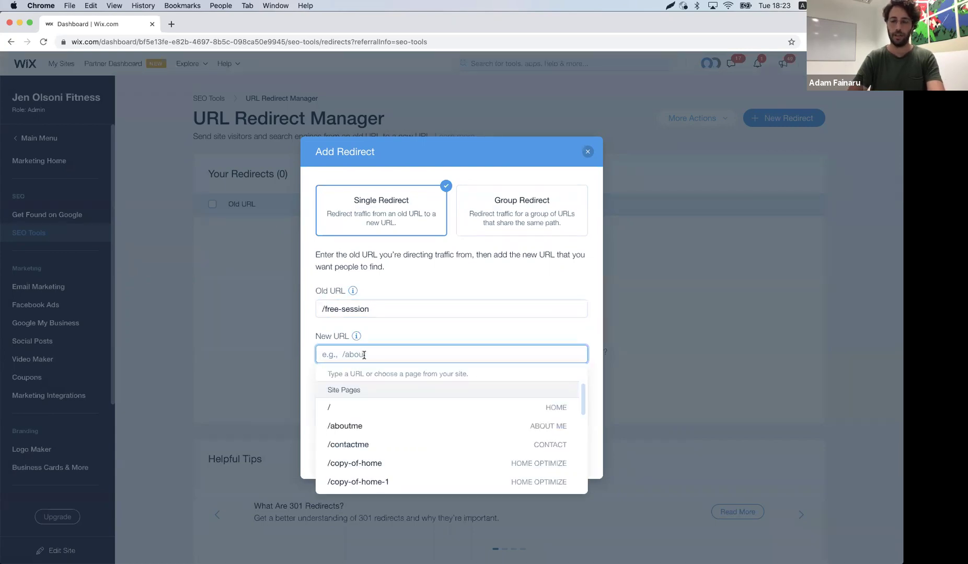
scroll(359, 412, down, 3)
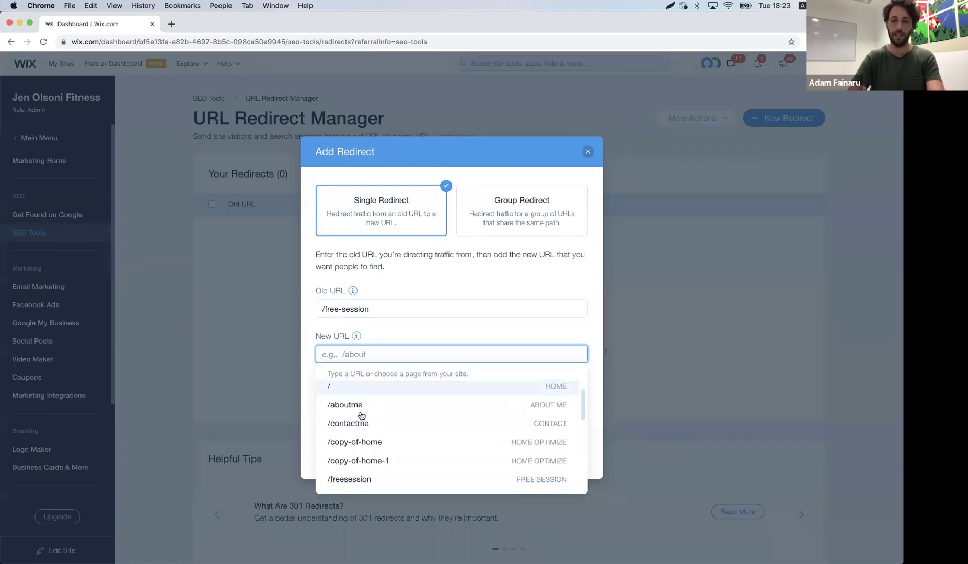
scroll(361, 416, down, 2)
scroll(360, 416, up, 5)
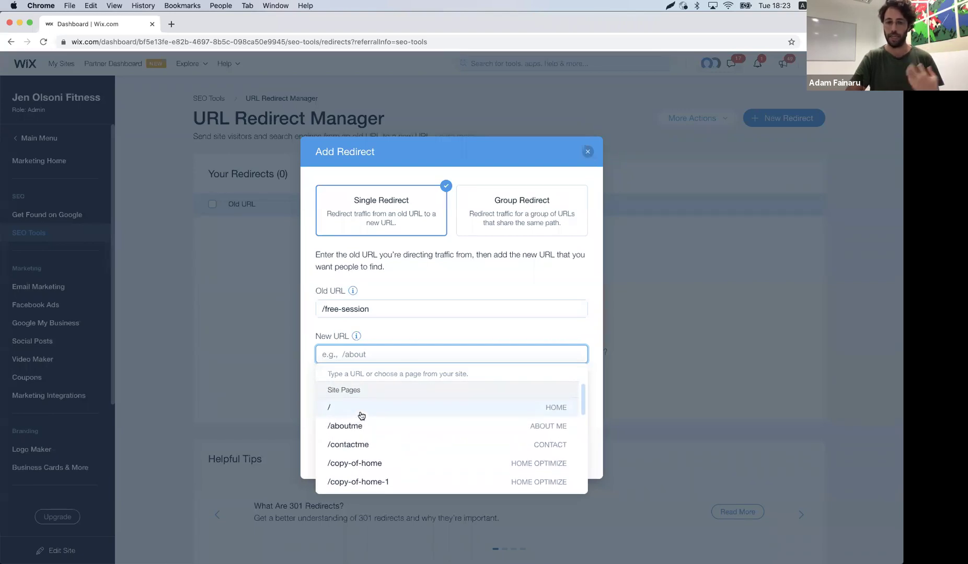
scroll(361, 416, down, 3)
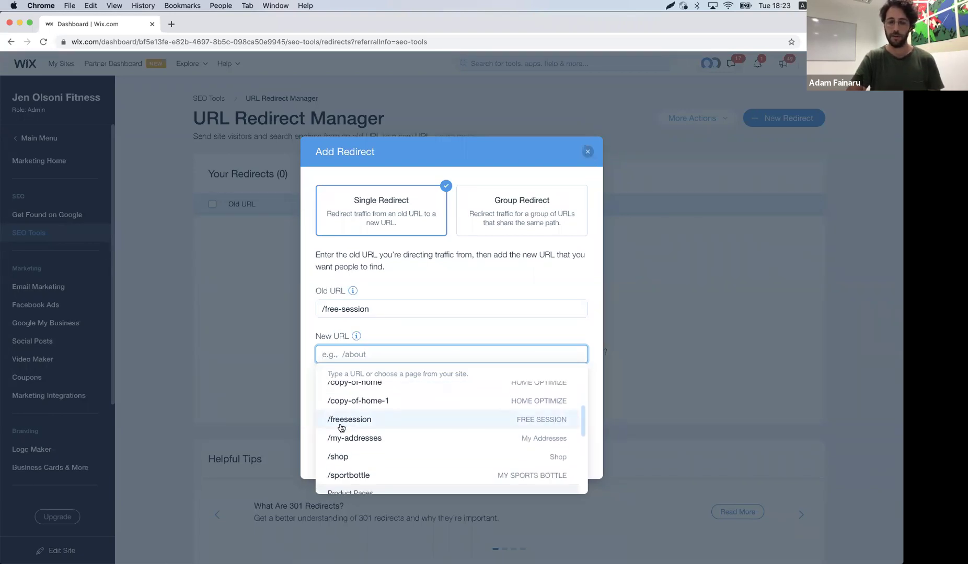
click(369, 422)
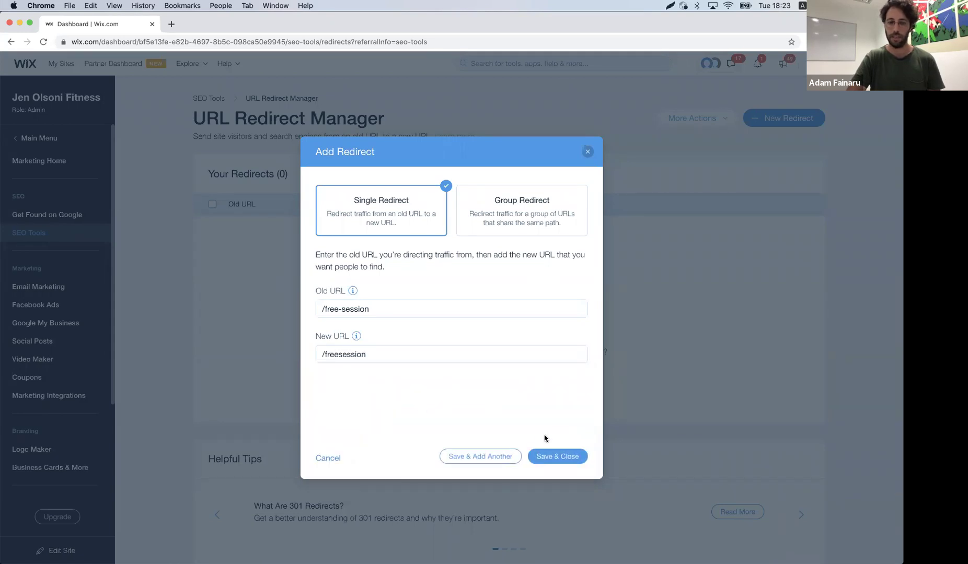
click(549, 461)
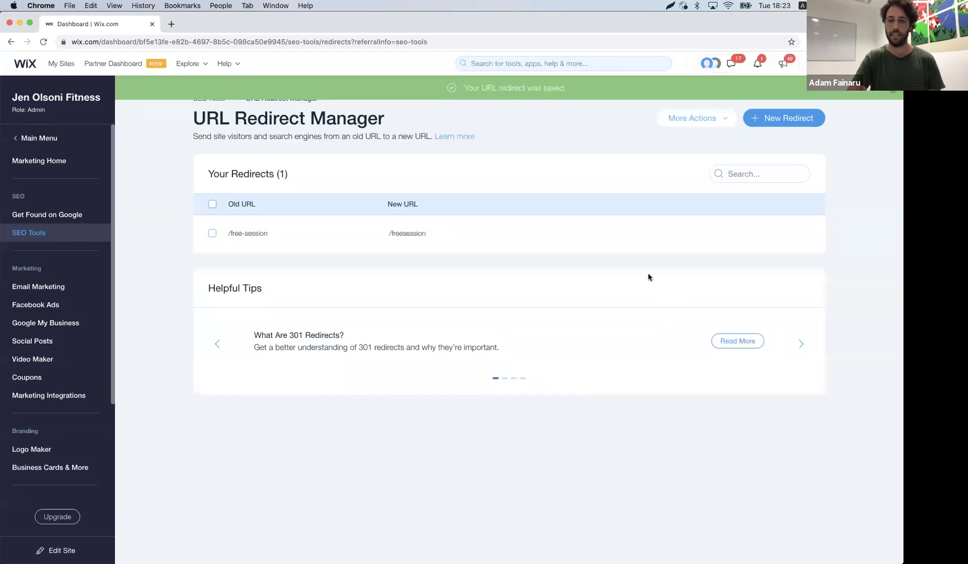
- View the /free-session redirect on the live site, and return to the URL Redirect Manager
mouse_move(644, 240)
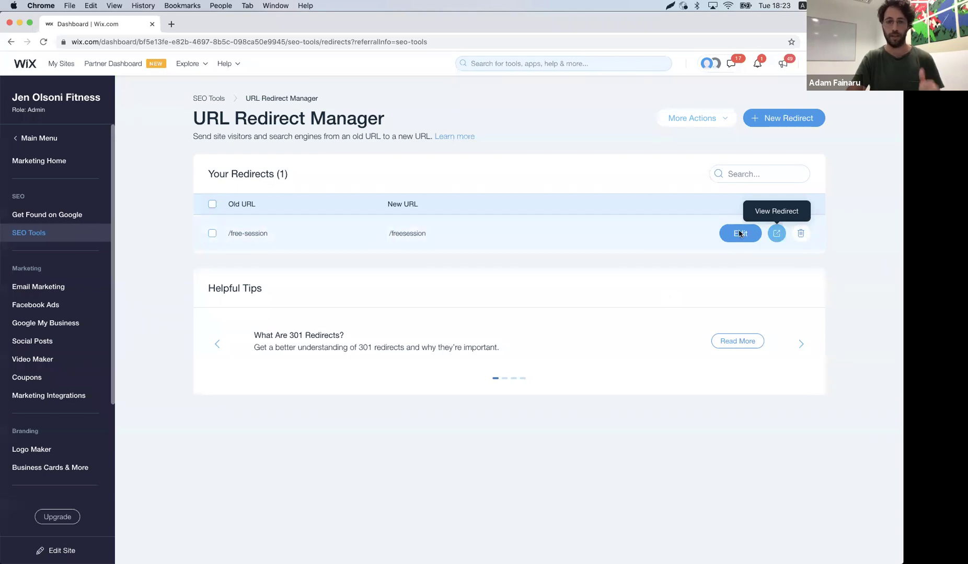
click(776, 234)
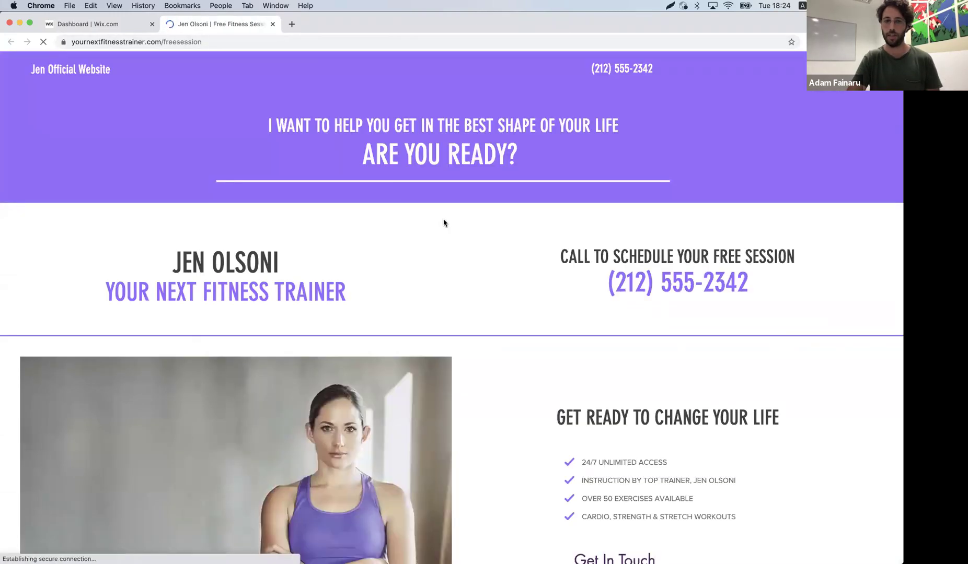
click(270, 26)
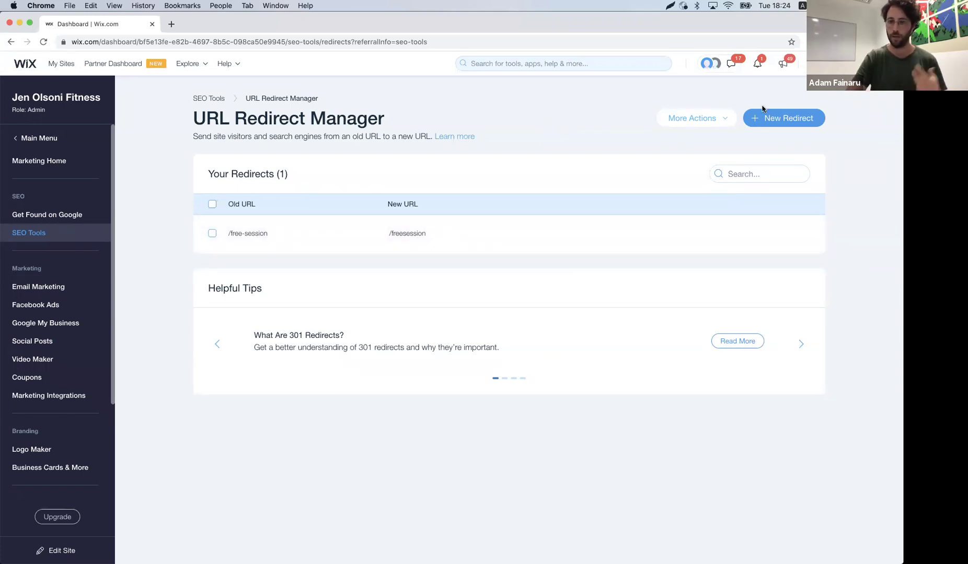
- Start a new group redirect with class-locations as the old URL path
click(785, 117)
click(523, 207)
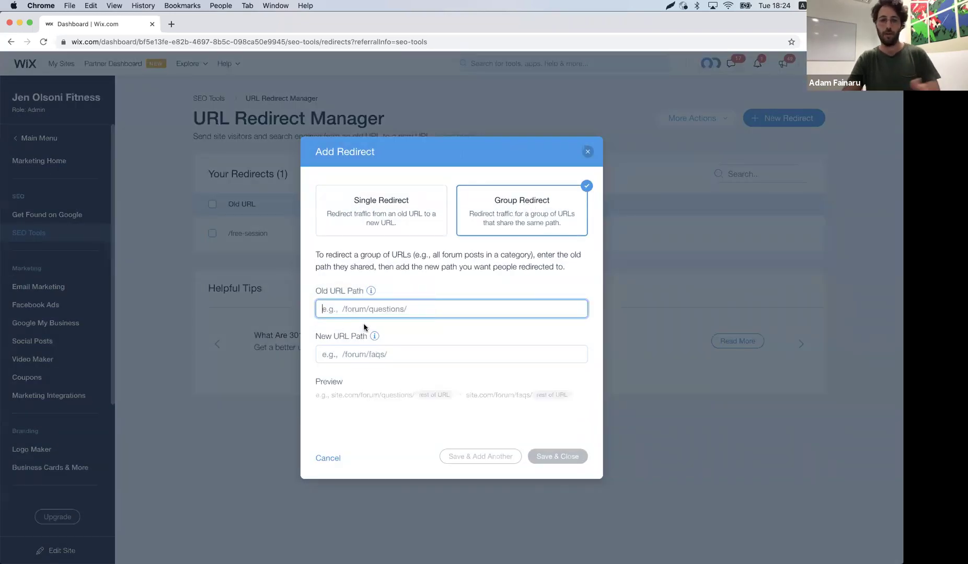
text(cl)
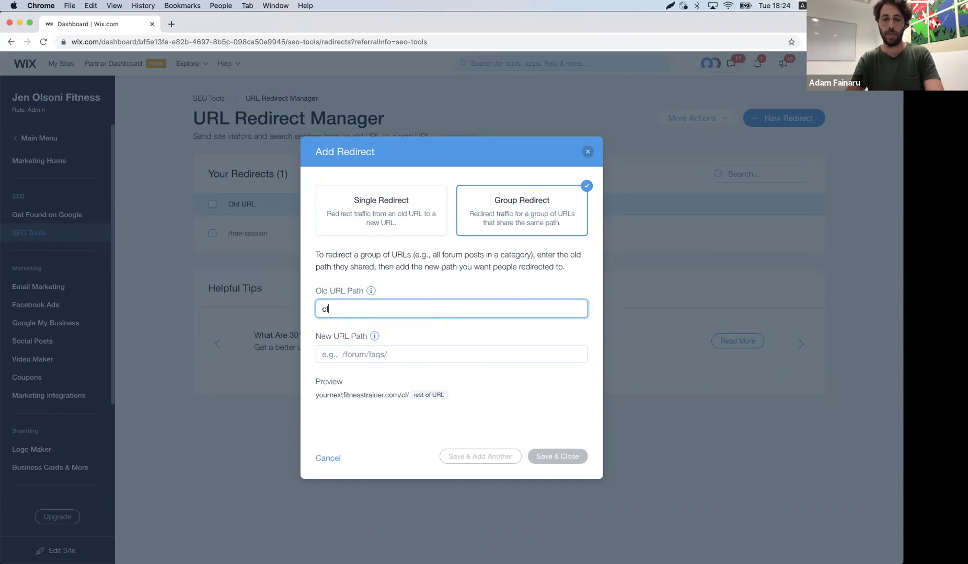
text(ass-)
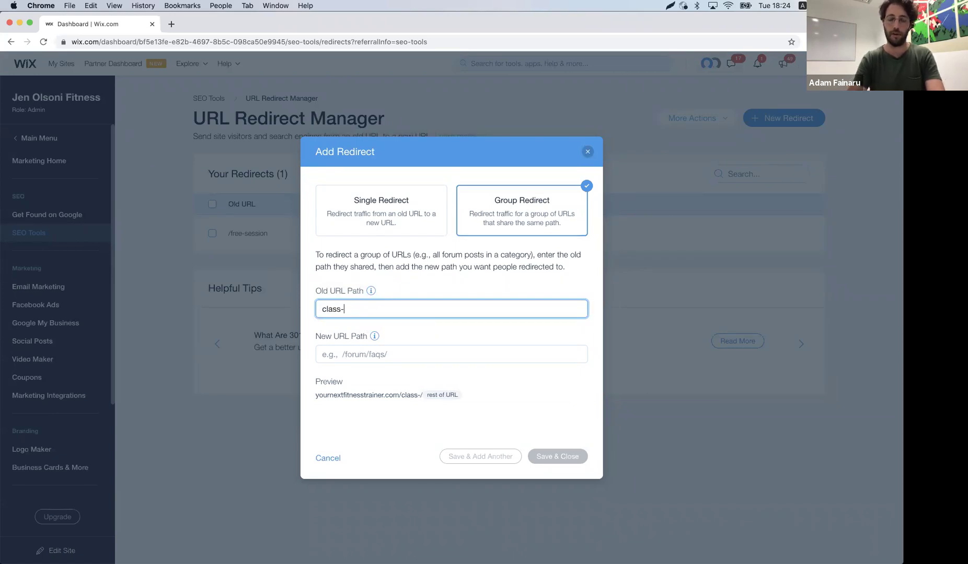
text(locations)
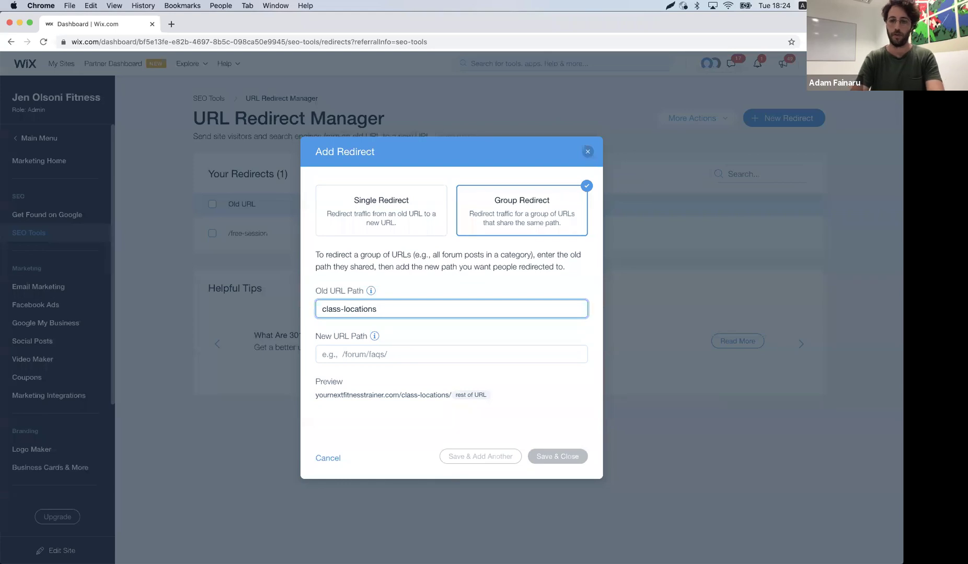
- Set the group redirect's new URL path to locations and save the redirect
click(452, 354)
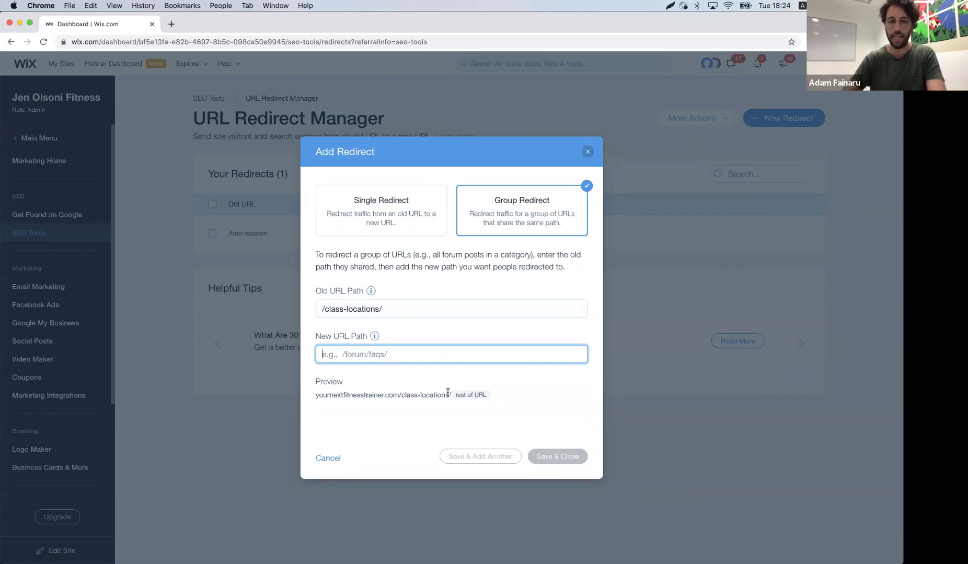
text(locations)
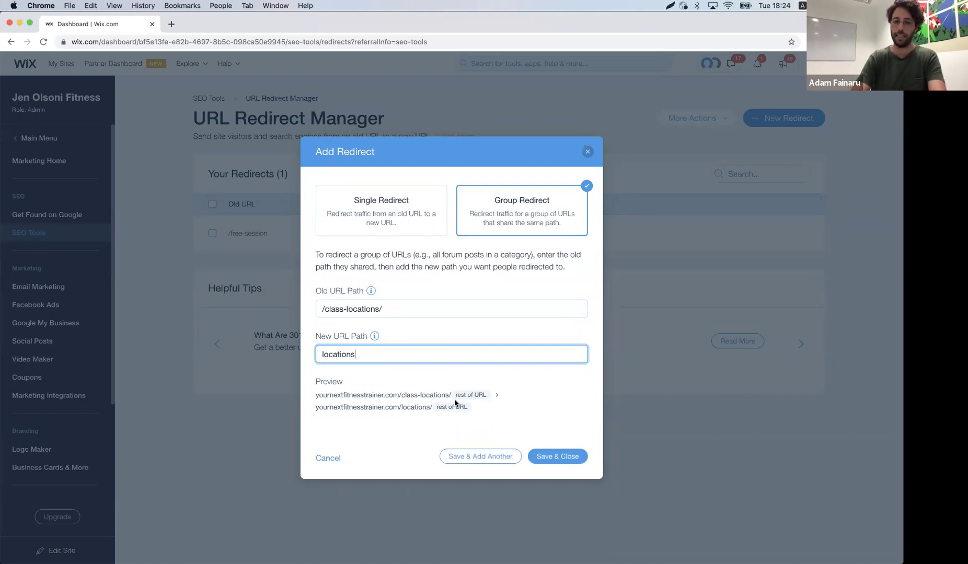
click(521, 382)
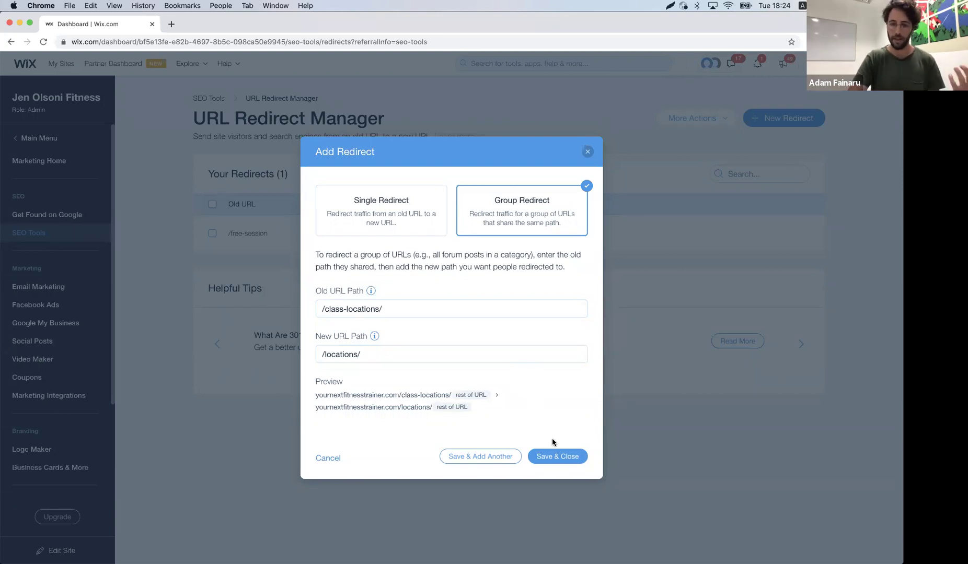
click(552, 458)
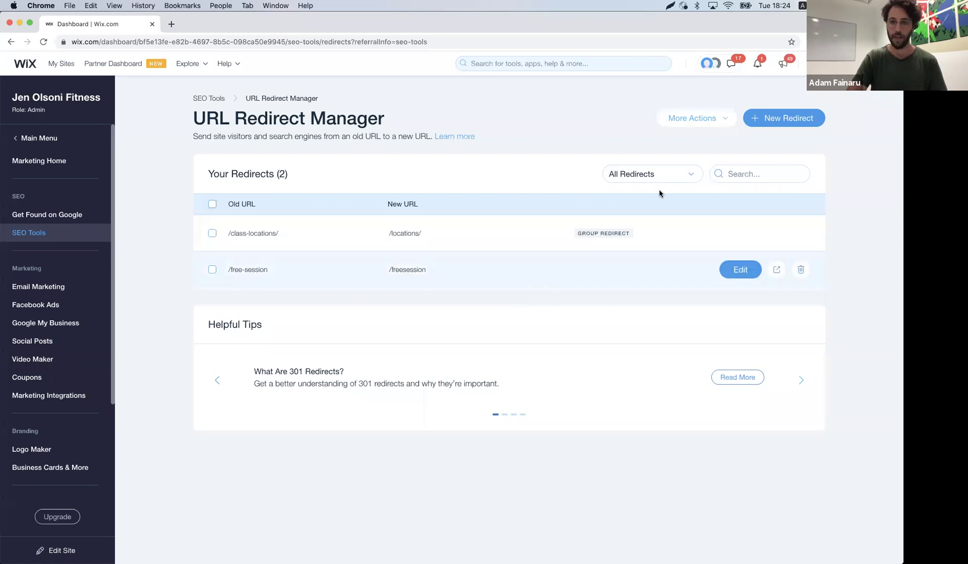
- Delete all existing redirects, both /class-locations/ and /free-session, from the redirect list
click(755, 118)
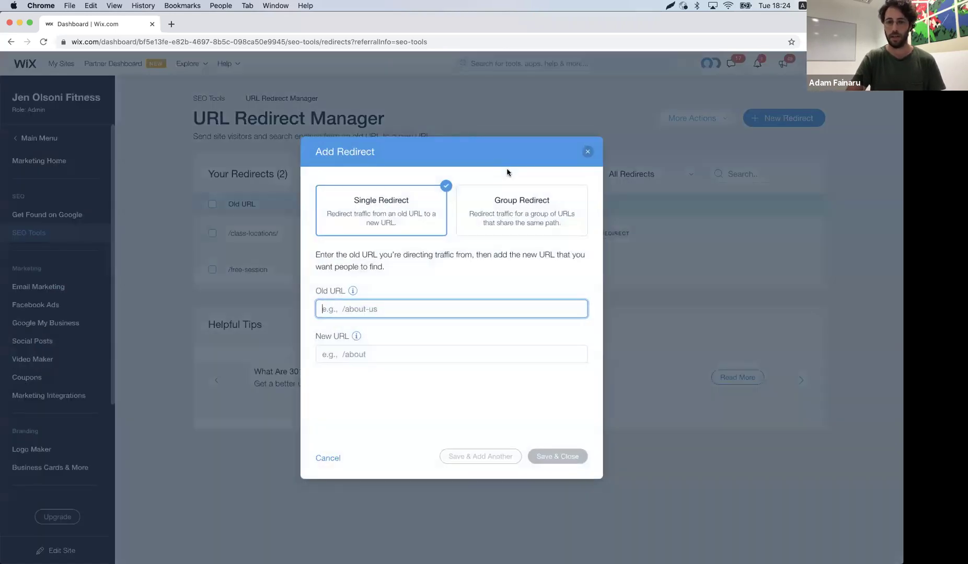
click(586, 152)
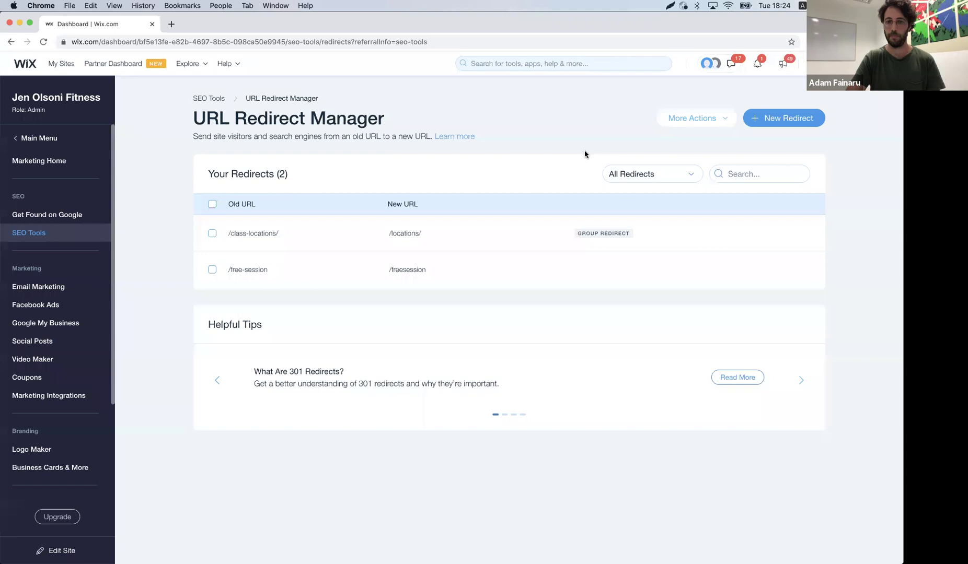
click(212, 204)
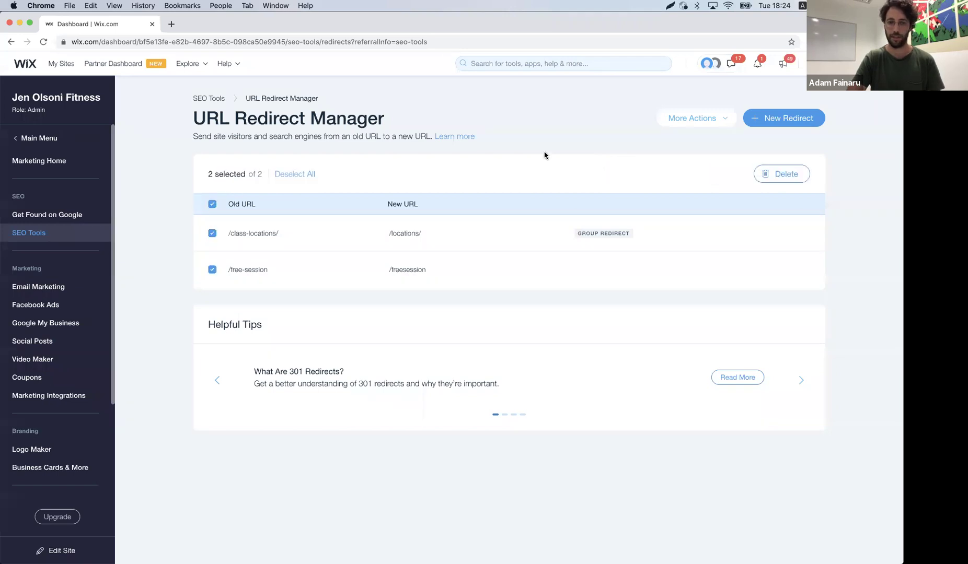
click(791, 176)
click(573, 346)
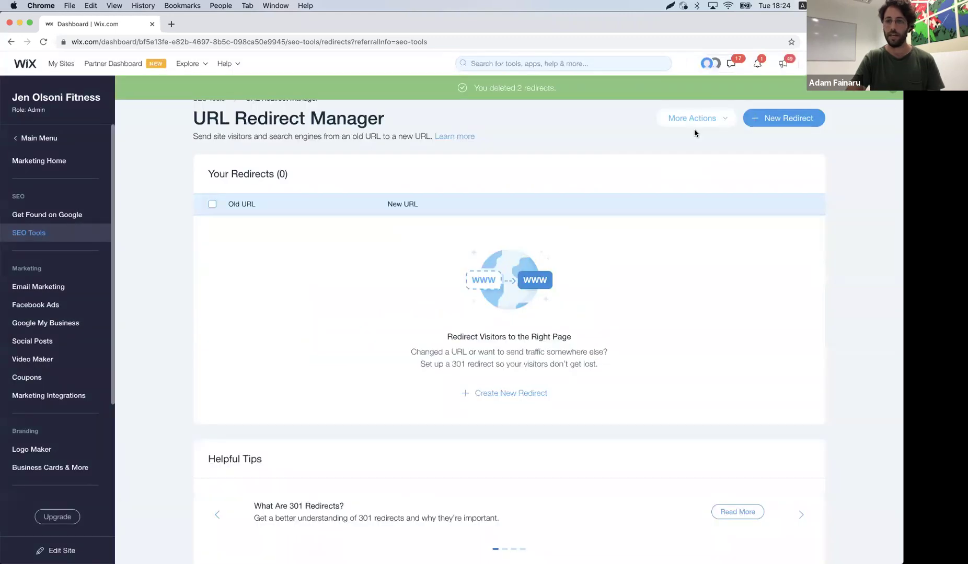
- Open the Import Redirects dialog for adding 301 redirects from a CSV file
click(711, 119)
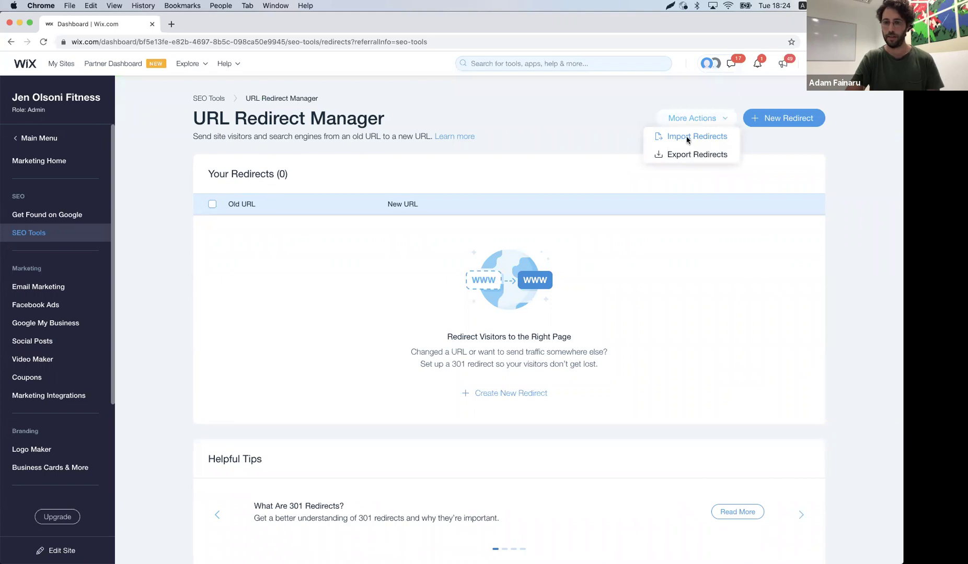
click(687, 139)
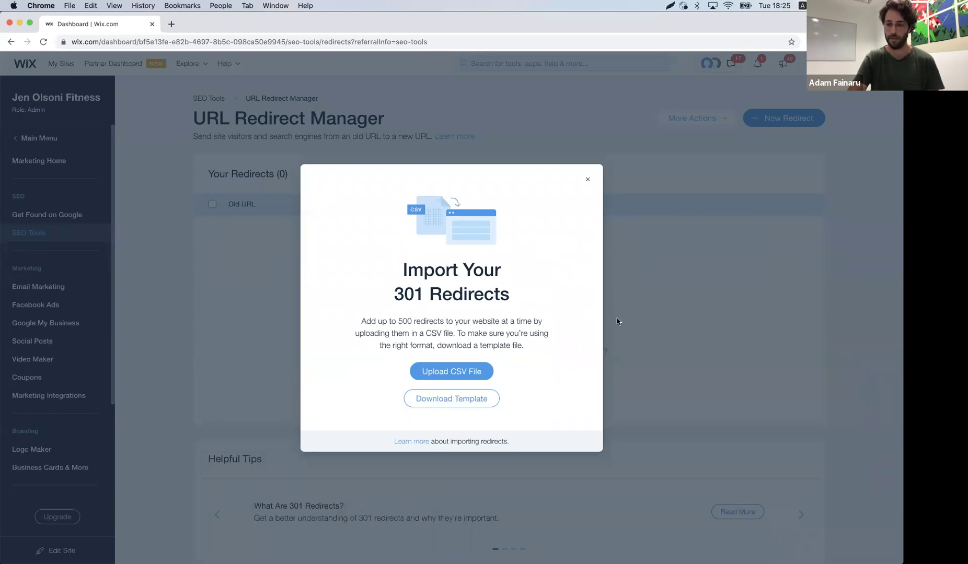
- Switch to Excel and examine the Old URL and New URL columns of the webinar - default template sheet
key(ctrl+Right)
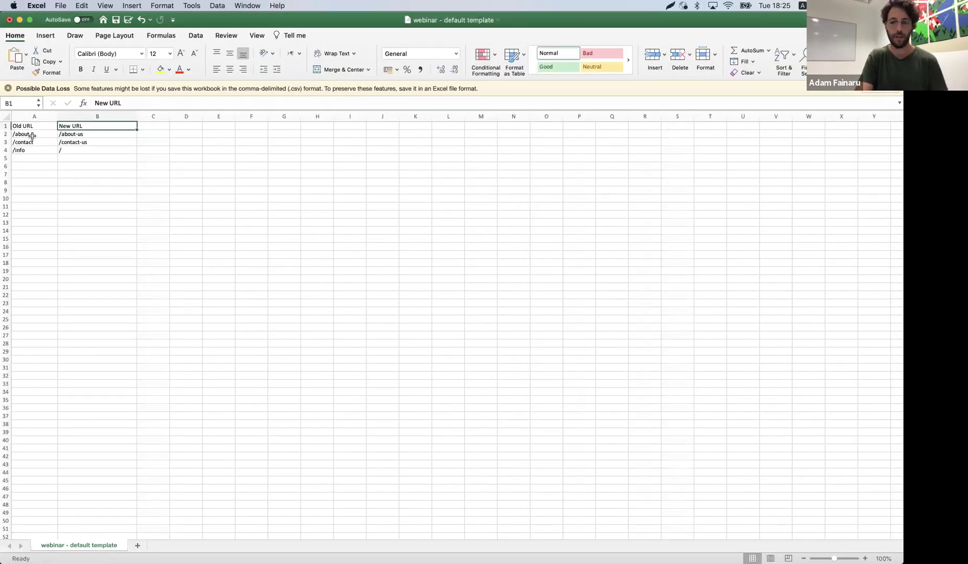
click(33, 134)
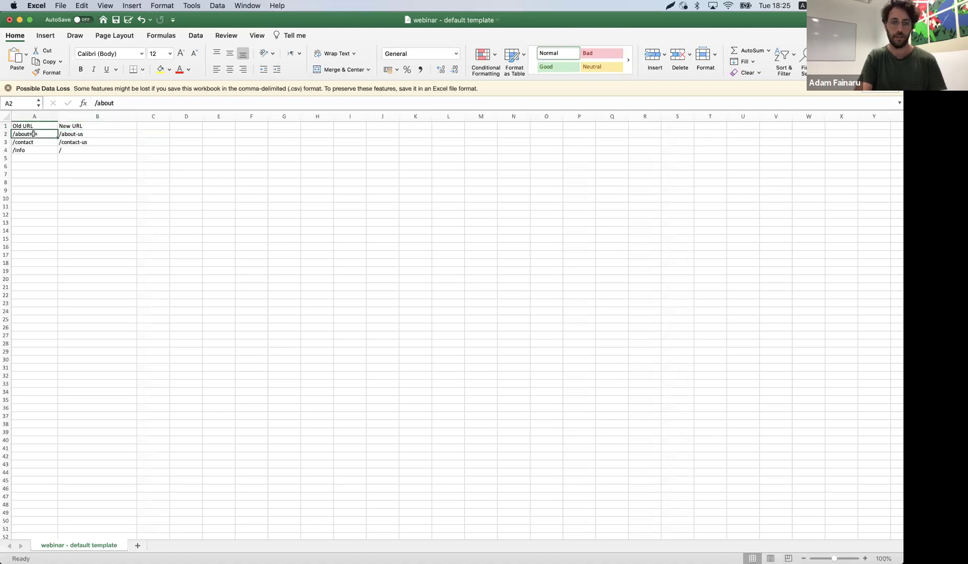
drag(33, 134, 41, 260)
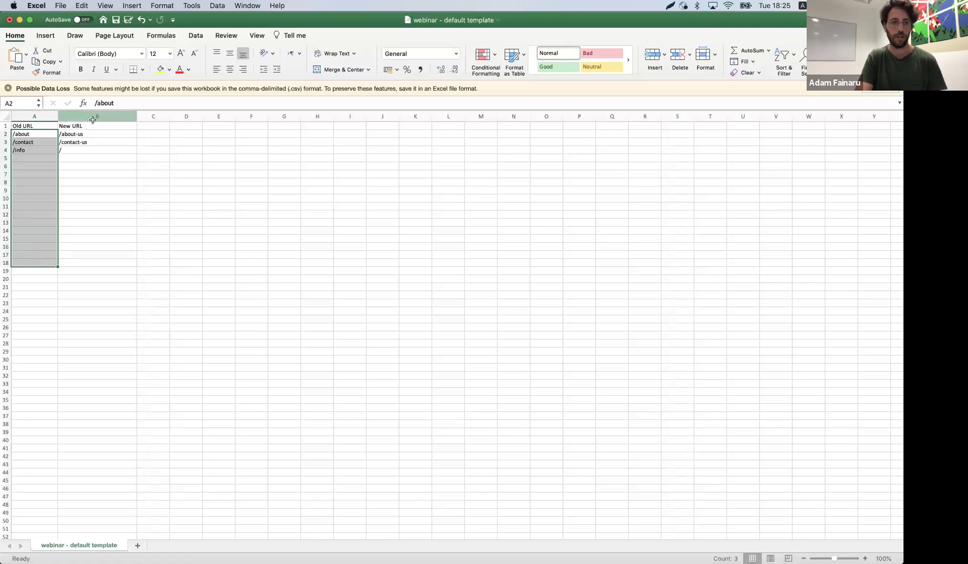
double_click(82, 134)
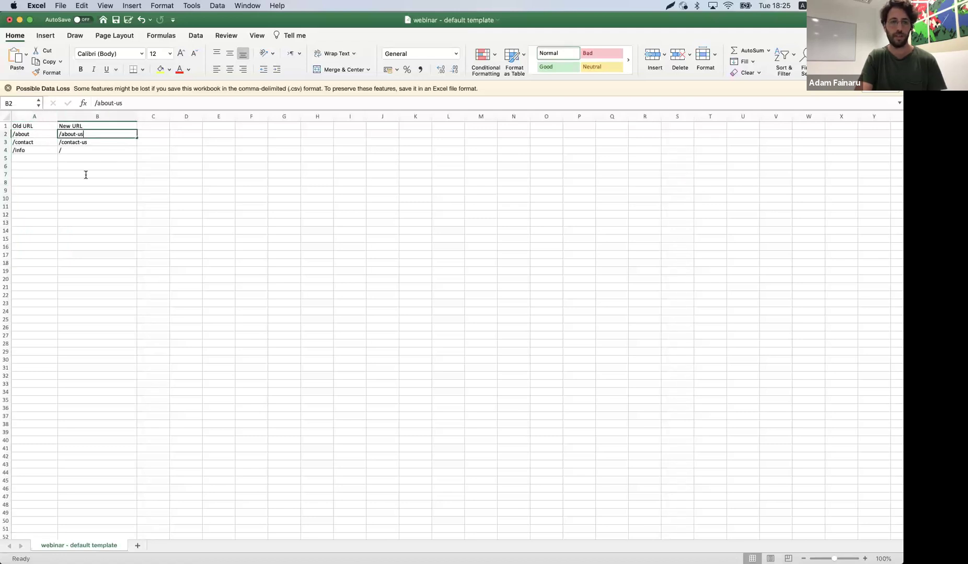
click(112, 143)
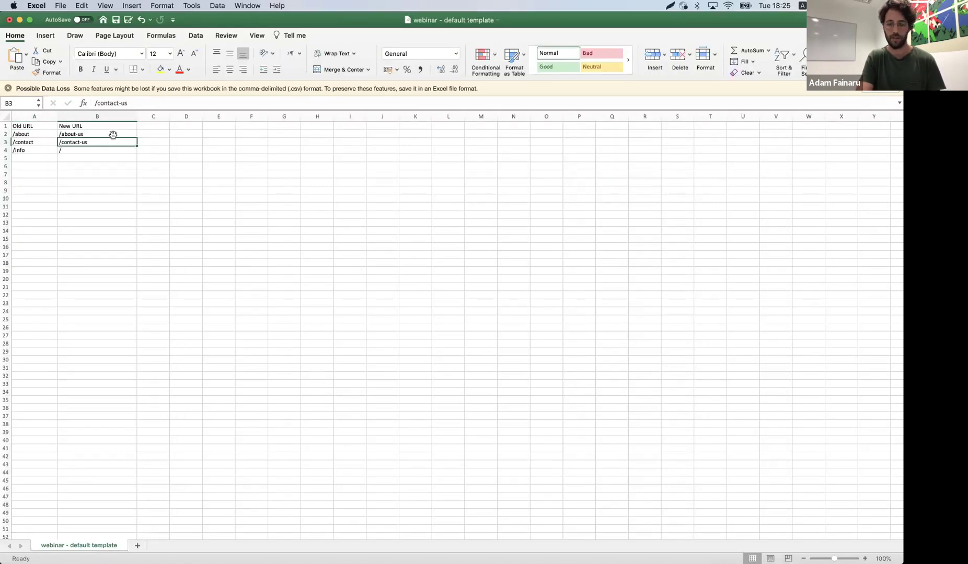
click(110, 135)
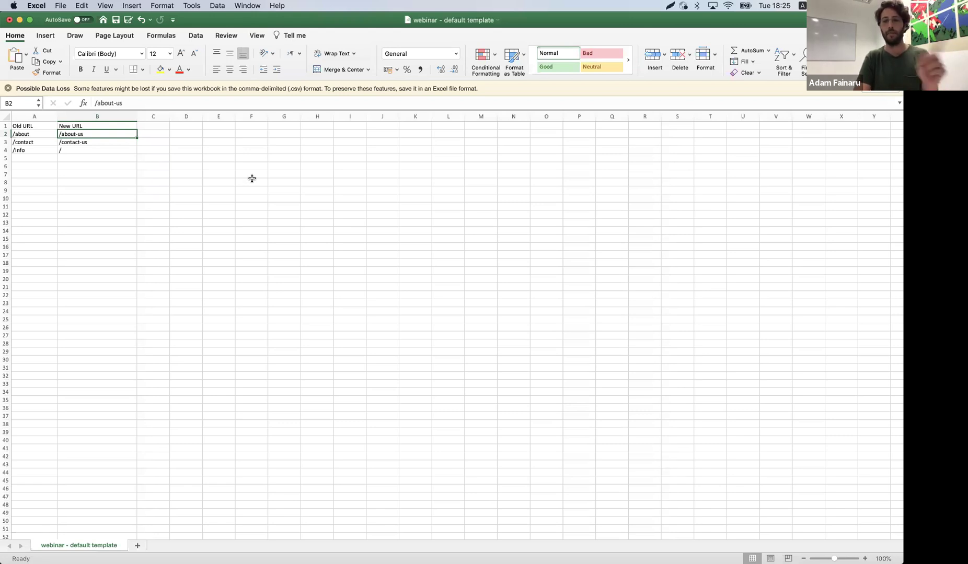
- Examine the full old URL for Alex-Park in the webinar redirects (with loop) sheet and return to the Import Redirects dialog in Chrome
key(ctrl+Right)
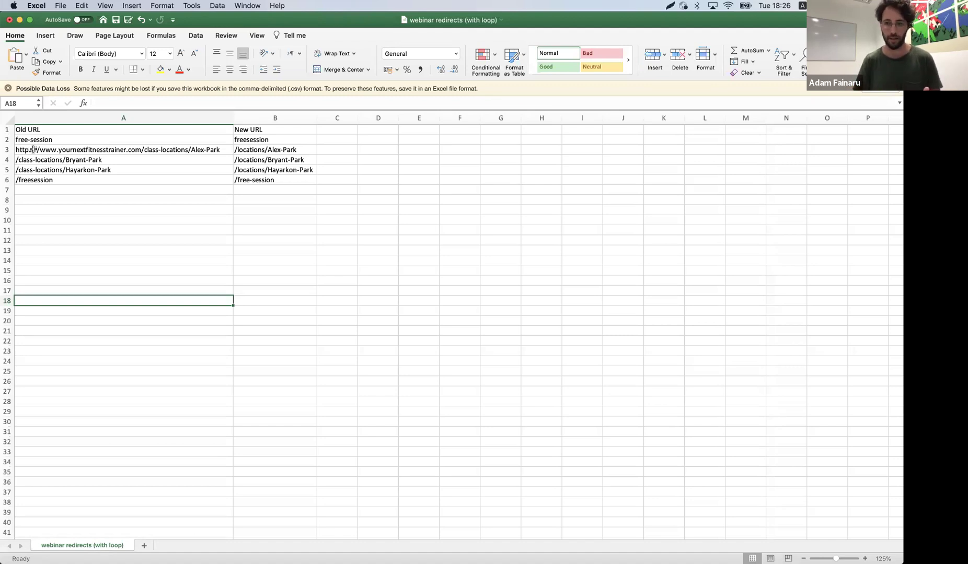
click(52, 151)
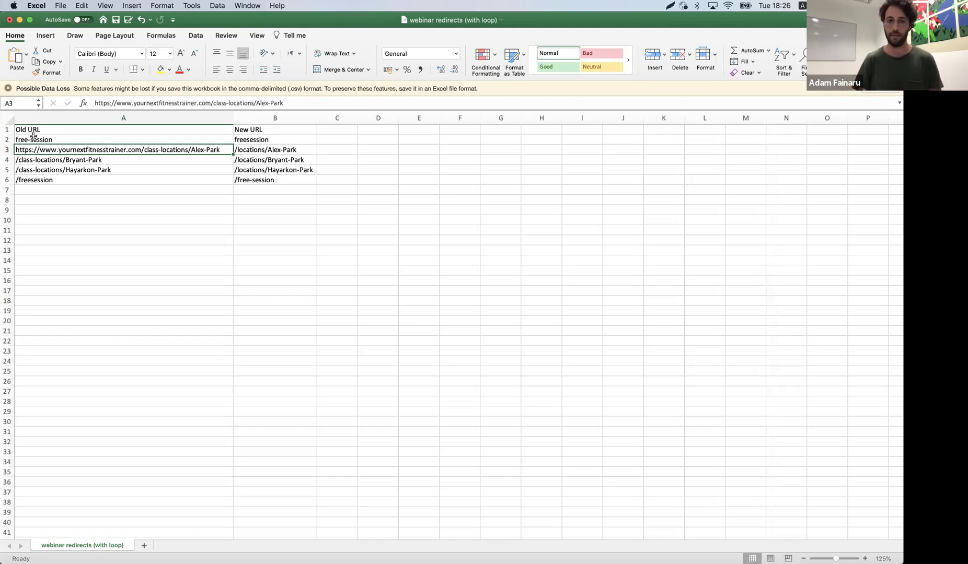
key(ctrl+Left)
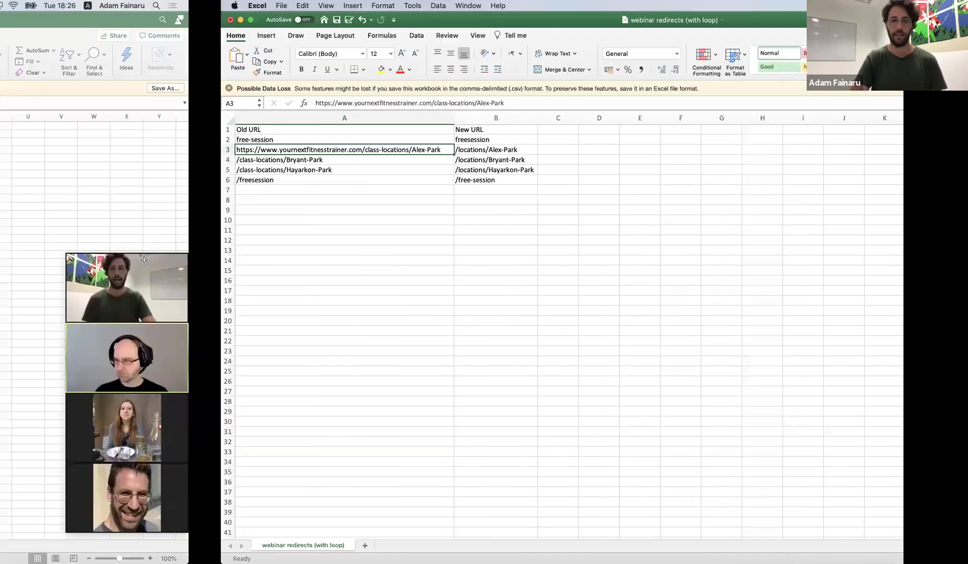
key(ctrl+Left)
key(ctrl+Left)
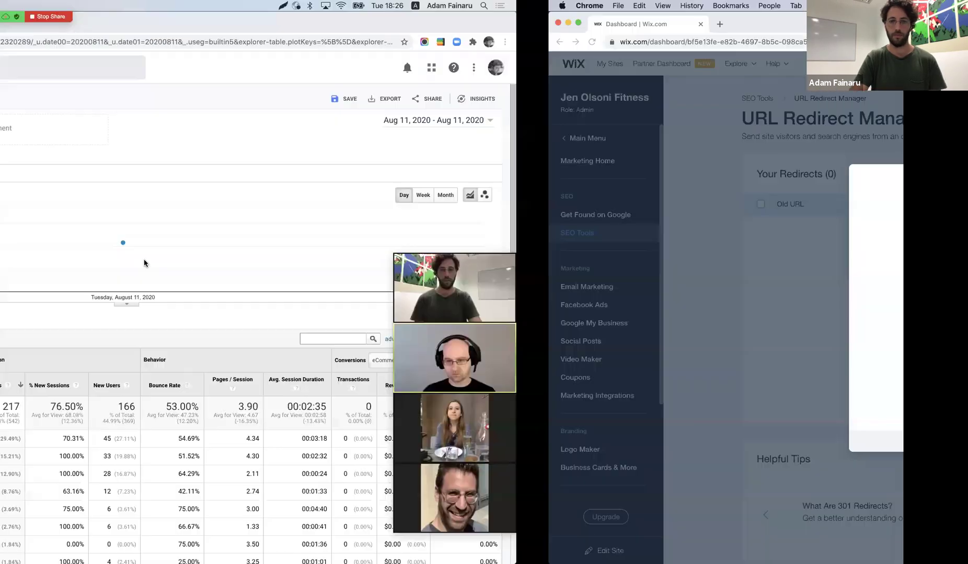
key(ctrl+Right)
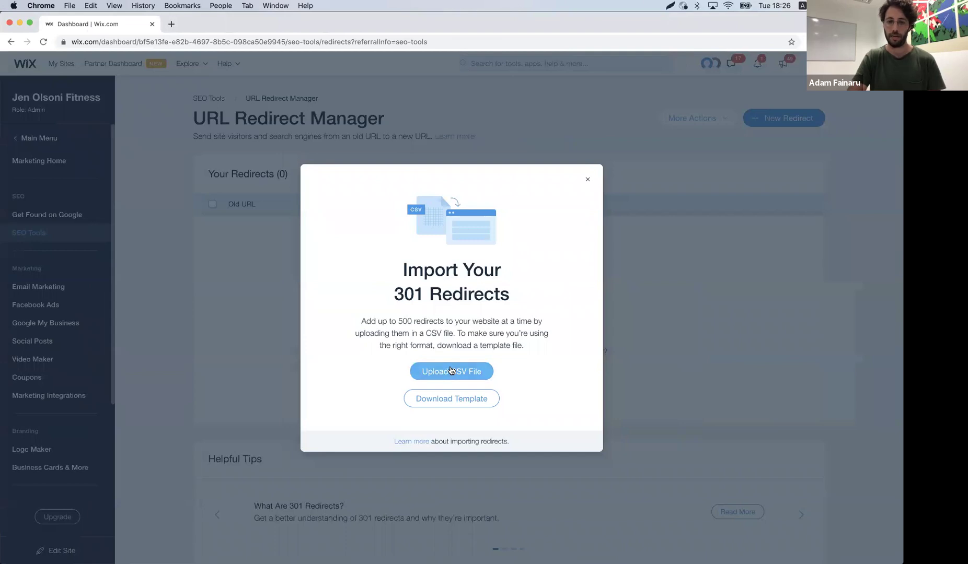
- Upload webinar redirects (with loop).csv from the Desktop for validation and check the invalid redirects entry
click(451, 371)
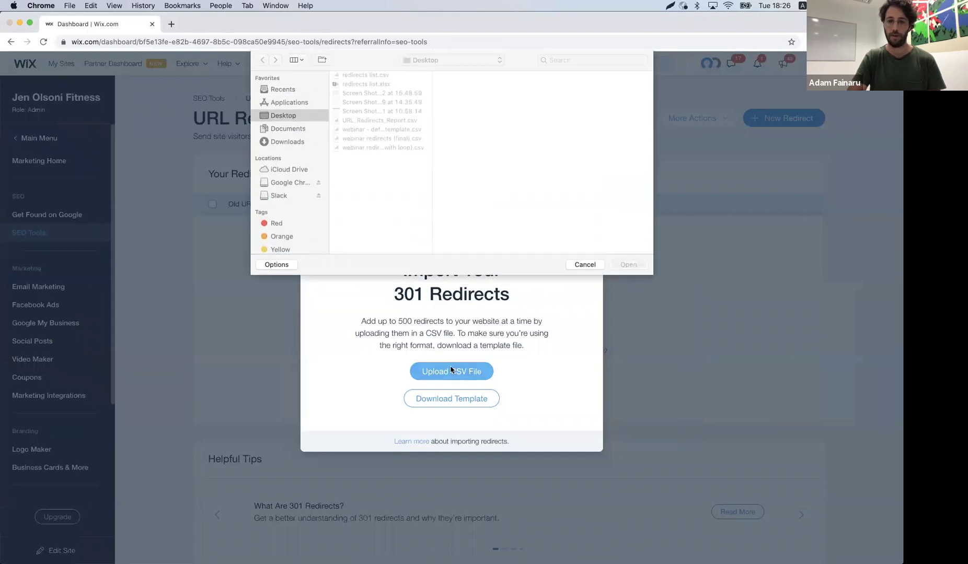
click(393, 148)
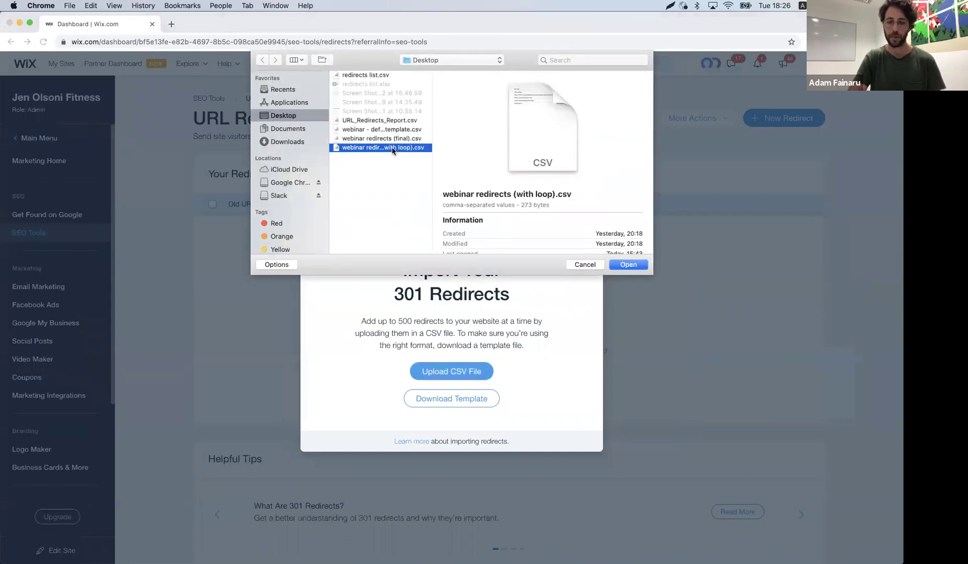
click(629, 265)
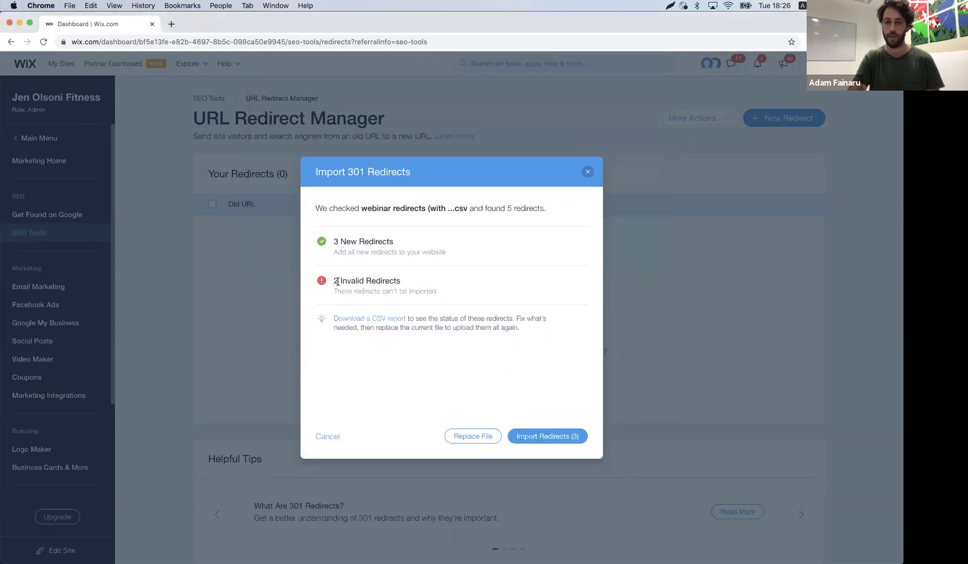
drag(335, 283, 418, 281)
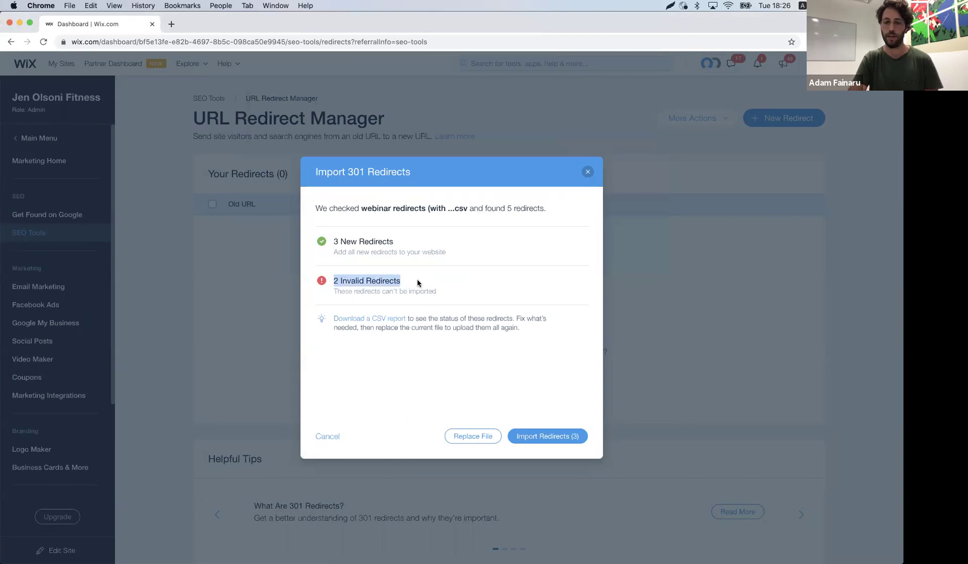
click(419, 281)
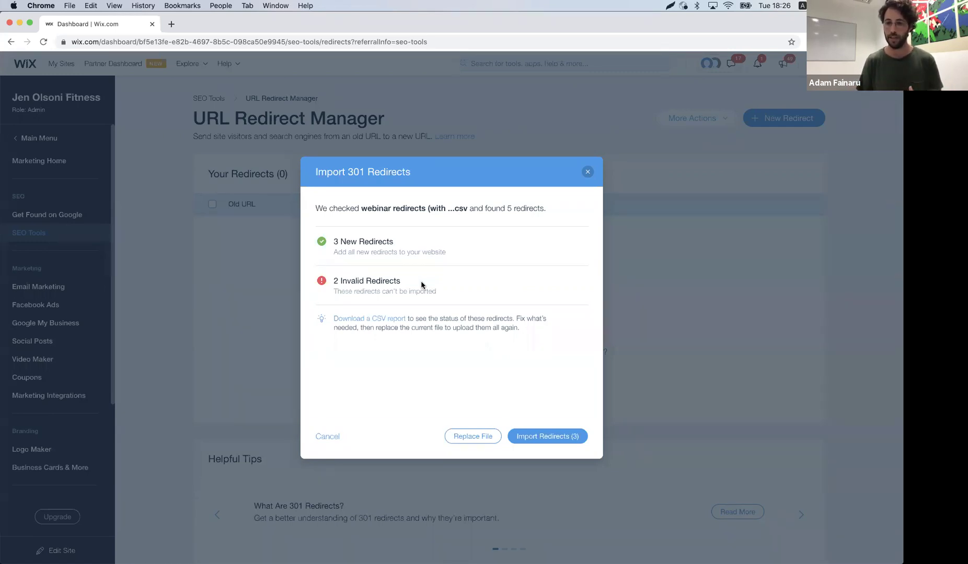
- Download the CSV report of redirect statuses, open it in Excel and fit its URL columns to their contents
click(367, 319)
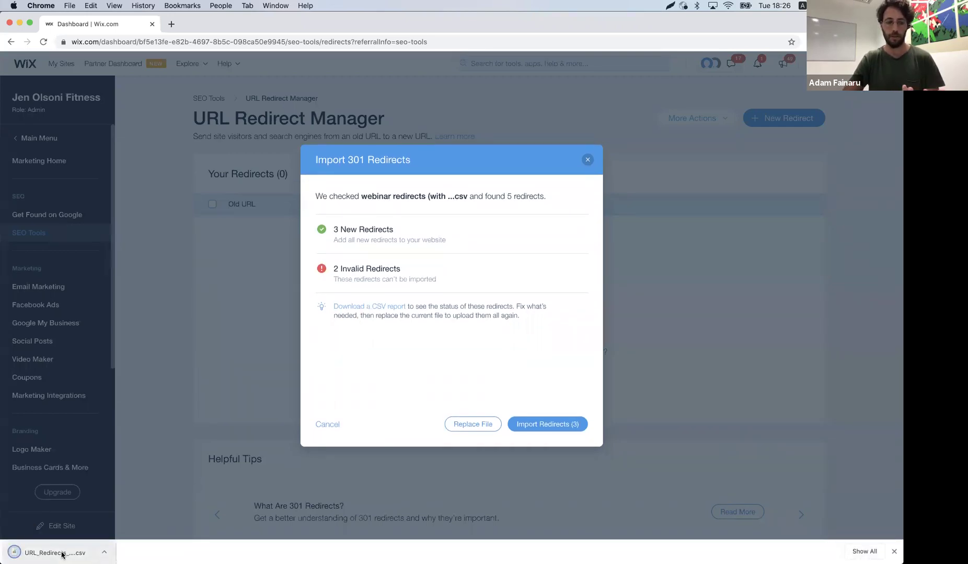
click(57, 553)
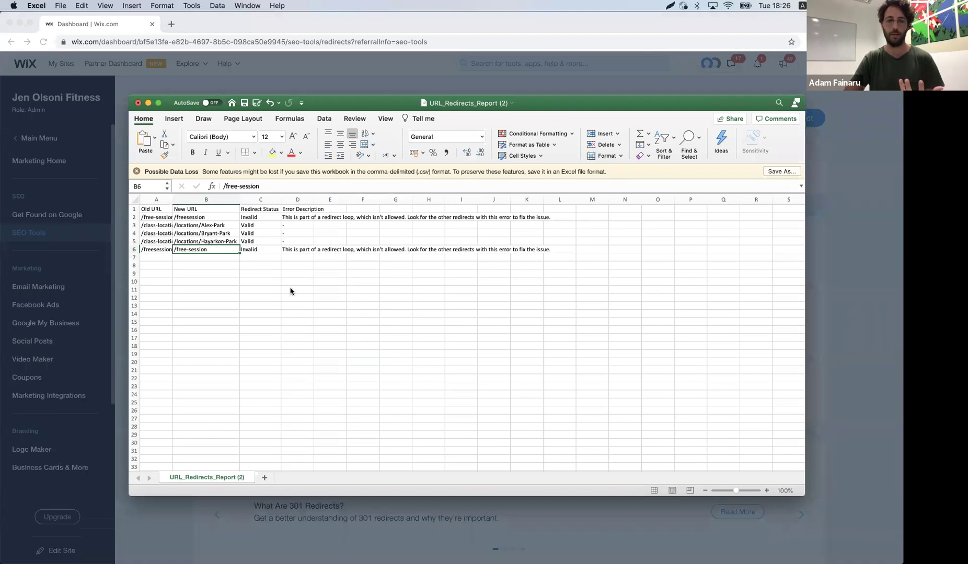
drag(247, 212, 302, 212)
double_click(302, 212)
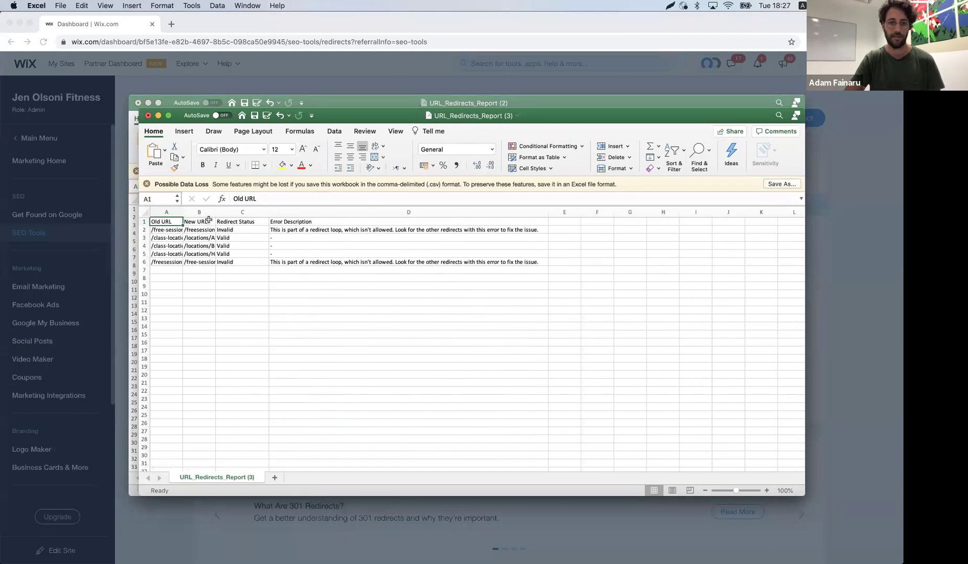
double_click(182, 212)
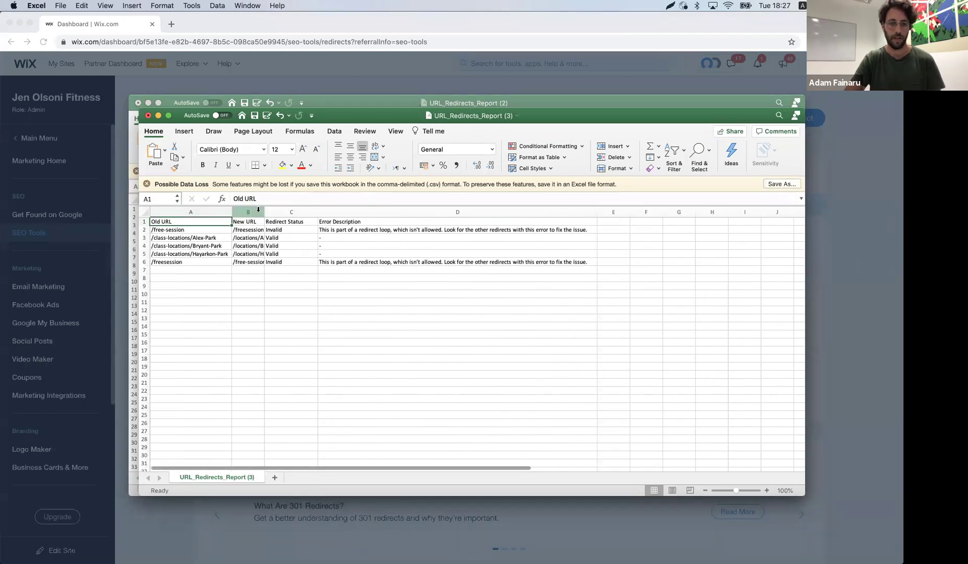
drag(262, 211, 261, 211)
double_click(262, 211)
- Examine the invalid redirects between /free-session and /freesession in the report, including their status and error description
click(327, 230)
click(323, 261)
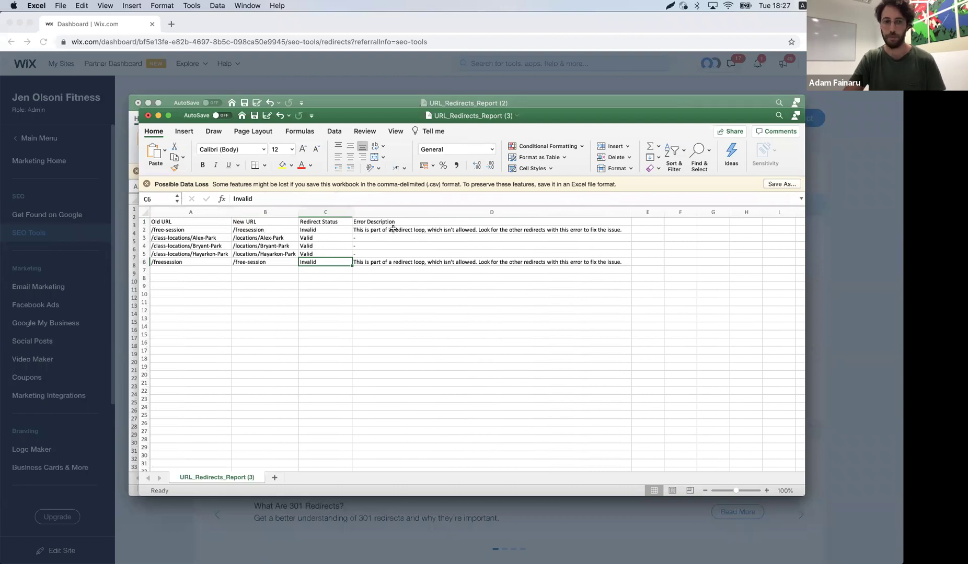
click(193, 231)
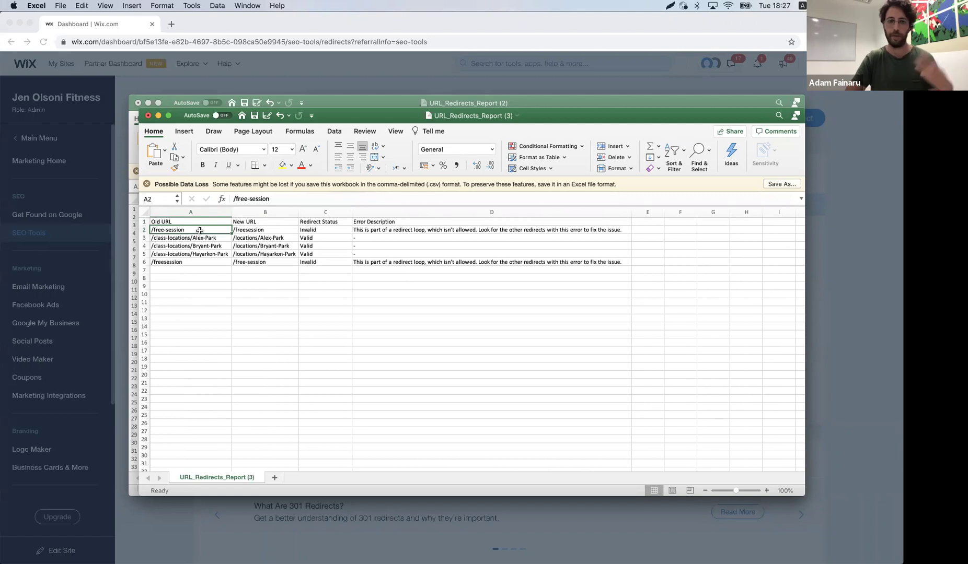
click(253, 231)
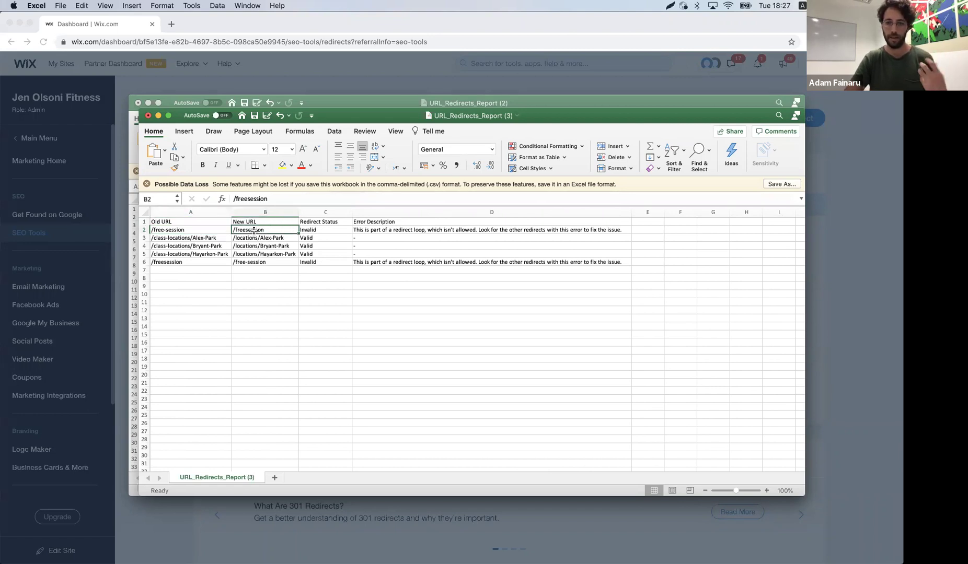
click(188, 263)
click(250, 263)
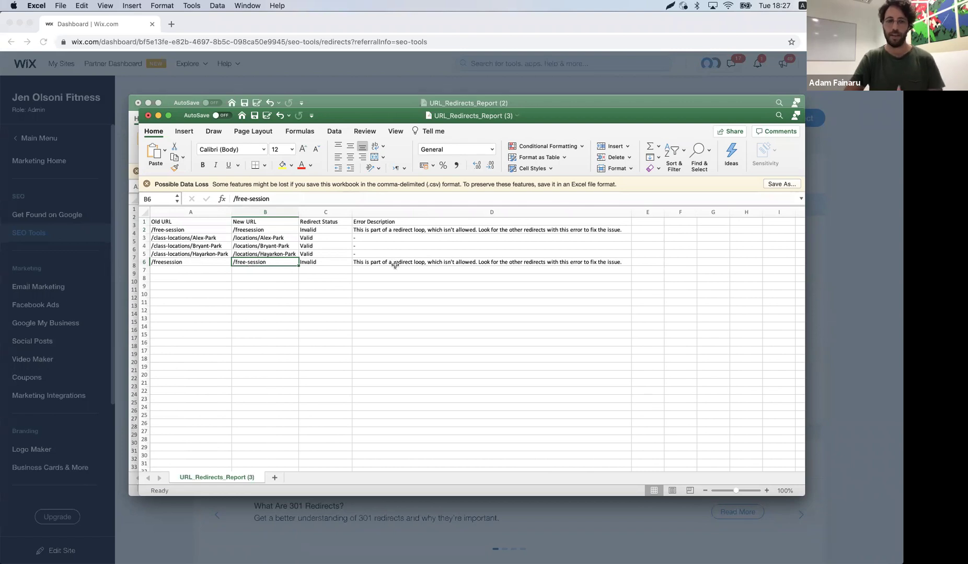
click(144, 262)
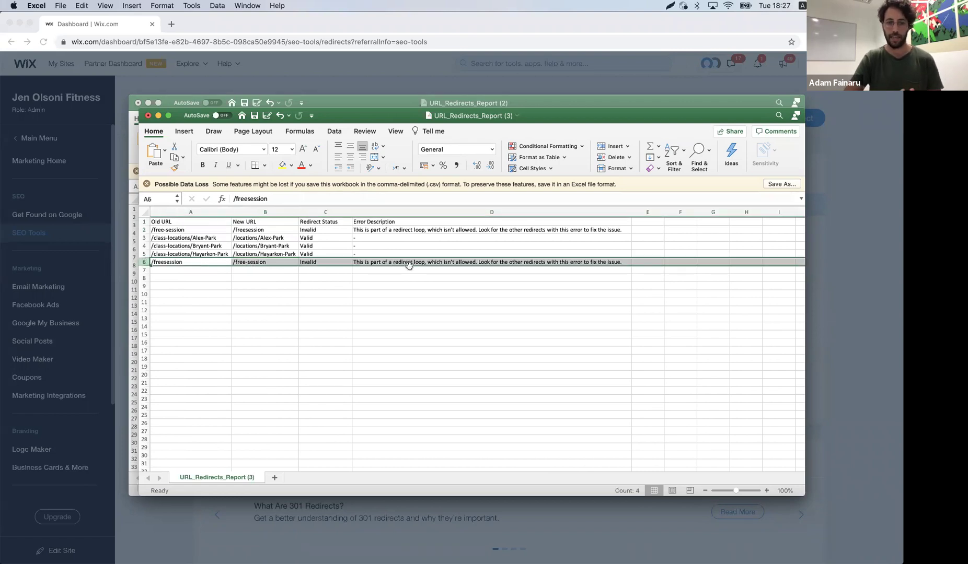
- Review the corrected redirect list in the webinar redirects (final) sheet and return to the redirects report
key(ctrl+Right)
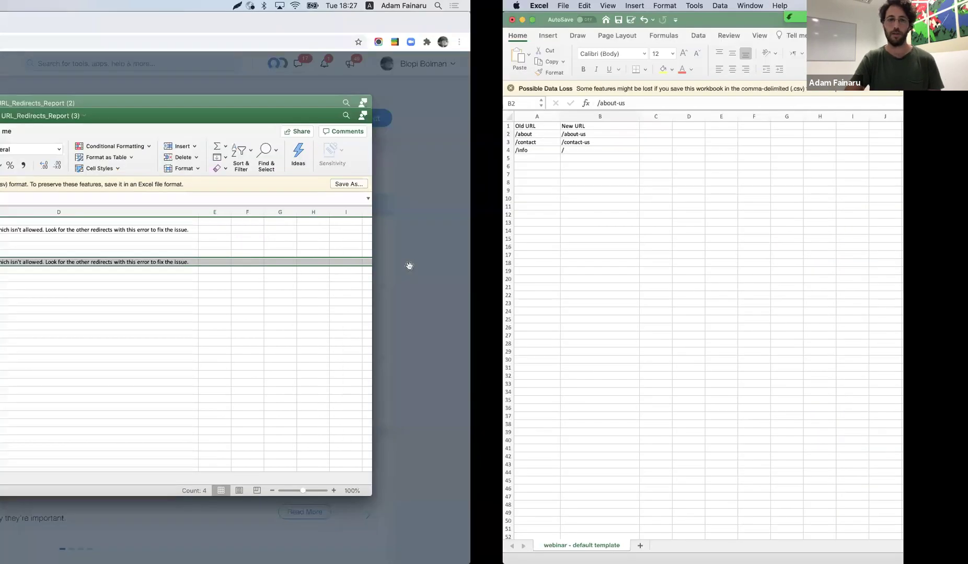
key(ctrl+Right)
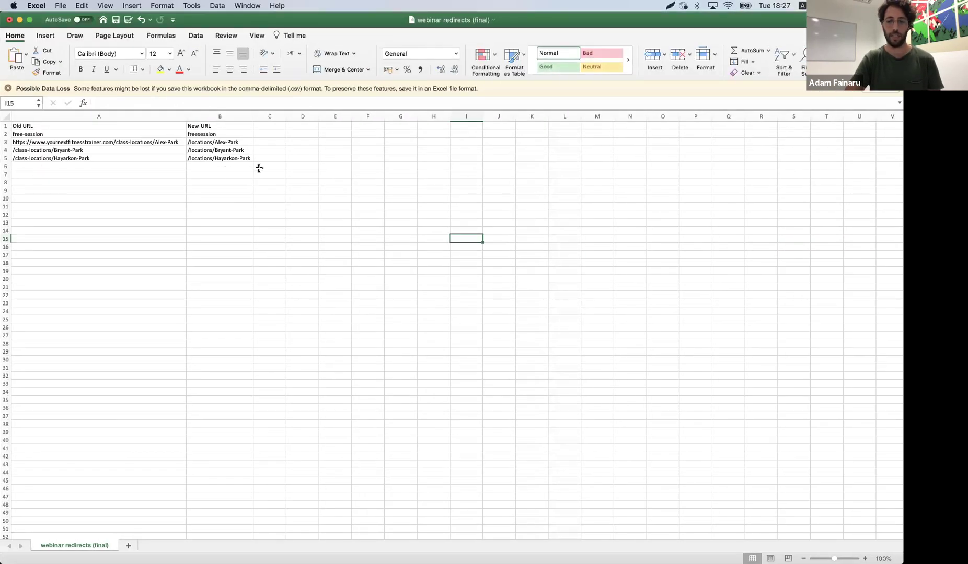
key(ctrl+Left)
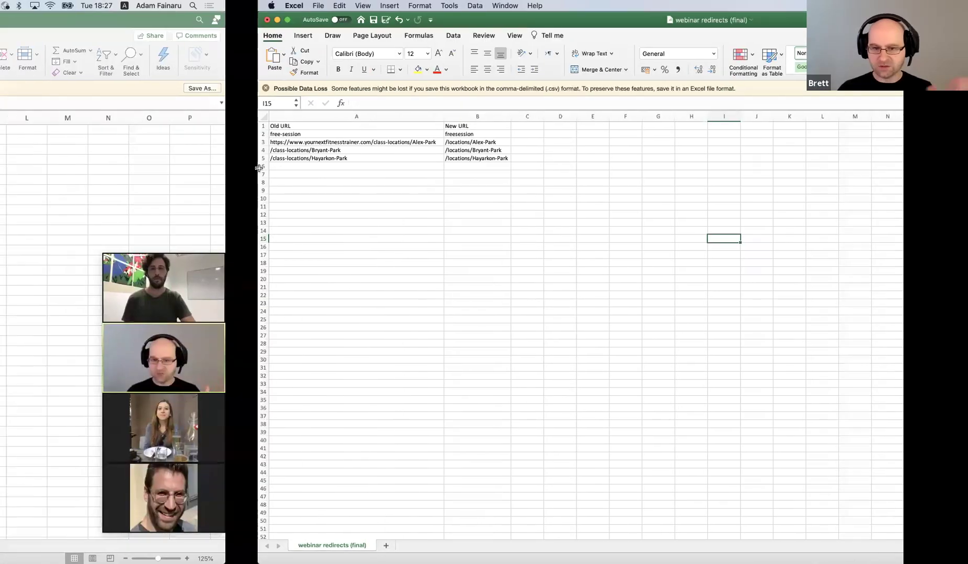
key(ctrl+Left)
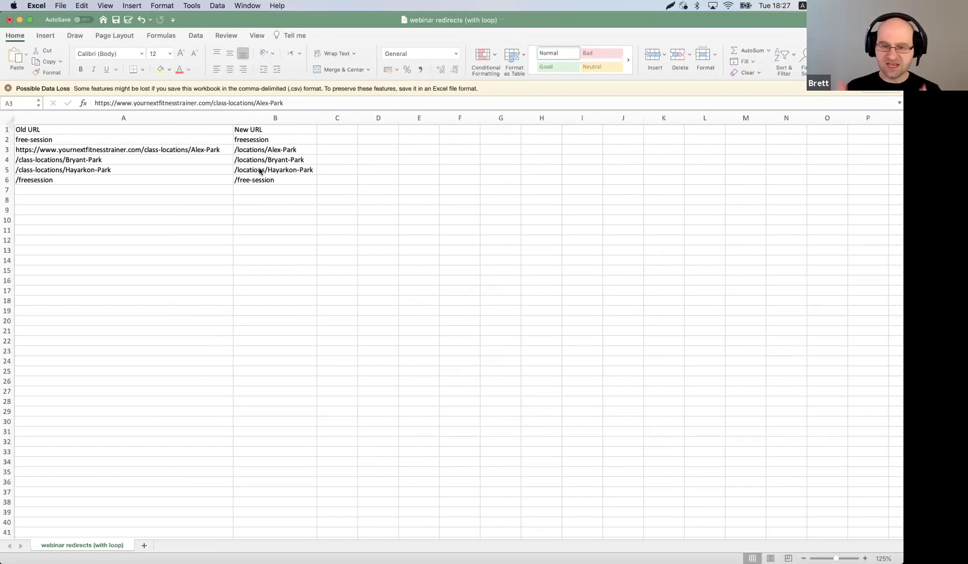
key(ctrl+Left)
key(ctrl+Left)
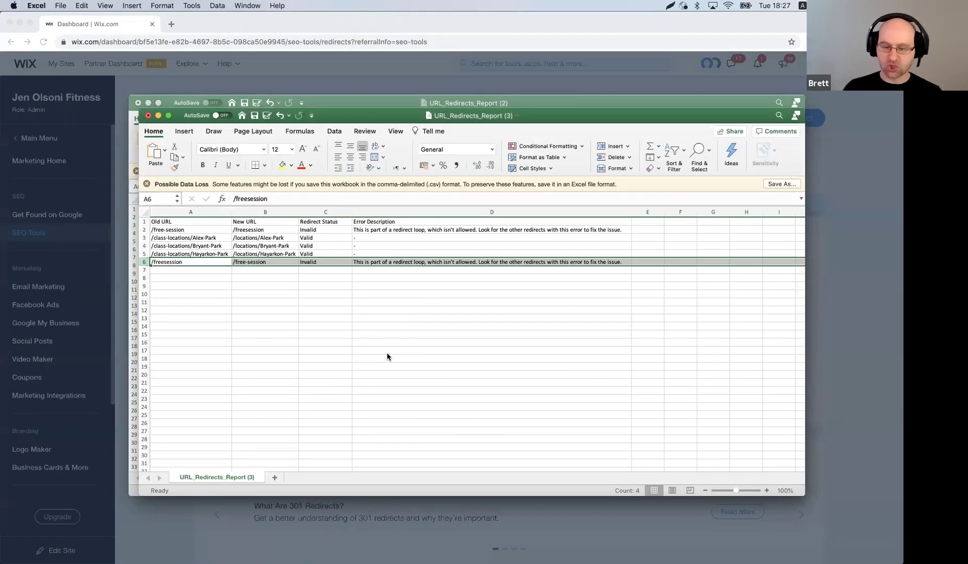
- Back in Chrome, replace the uploaded file with webinar redirects (final).csv and import its redirects
key(super+Tab)
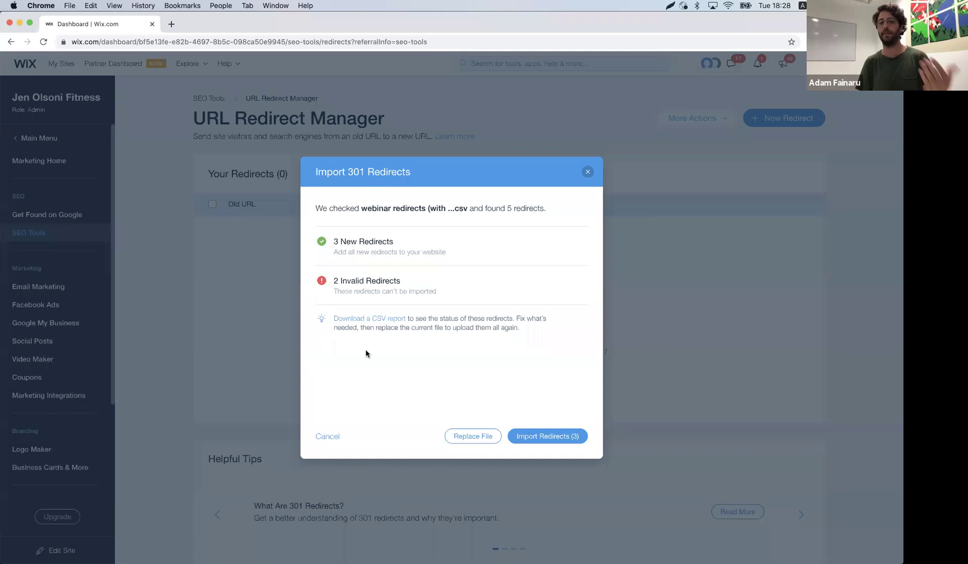
click(481, 438)
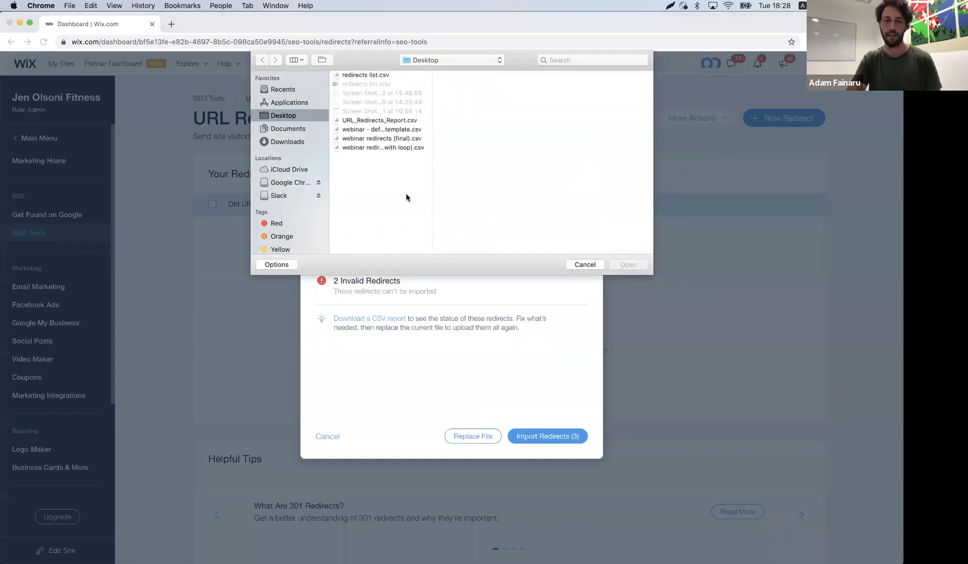
click(400, 139)
click(626, 264)
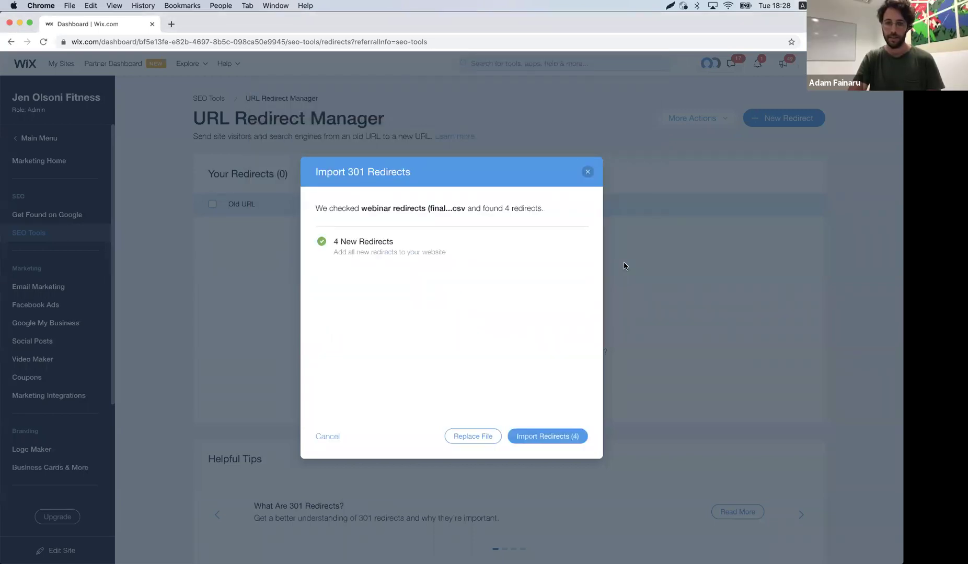
click(538, 437)
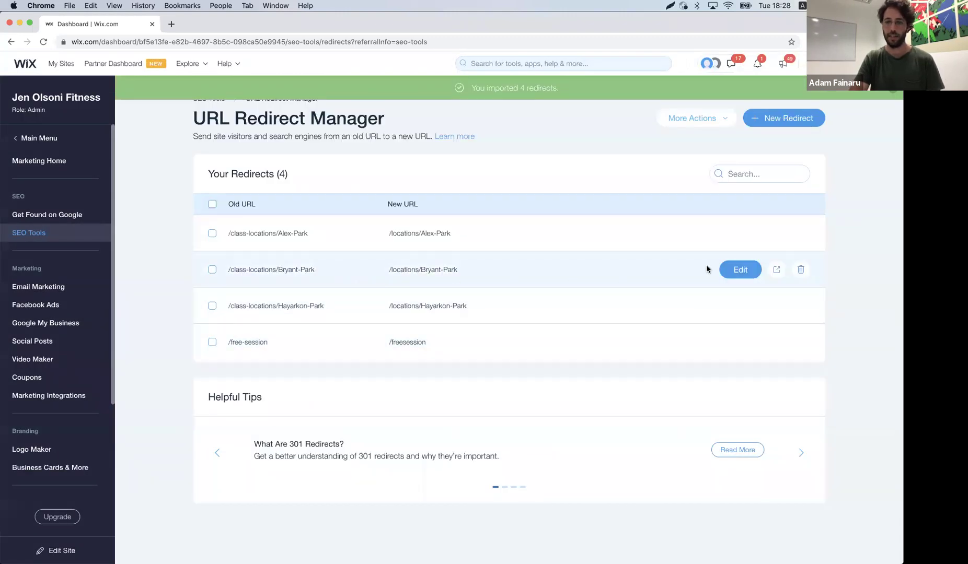
- Test the imported /class-locations/Bryant-Park redirect by opening it in a new browser tab
click(775, 271)
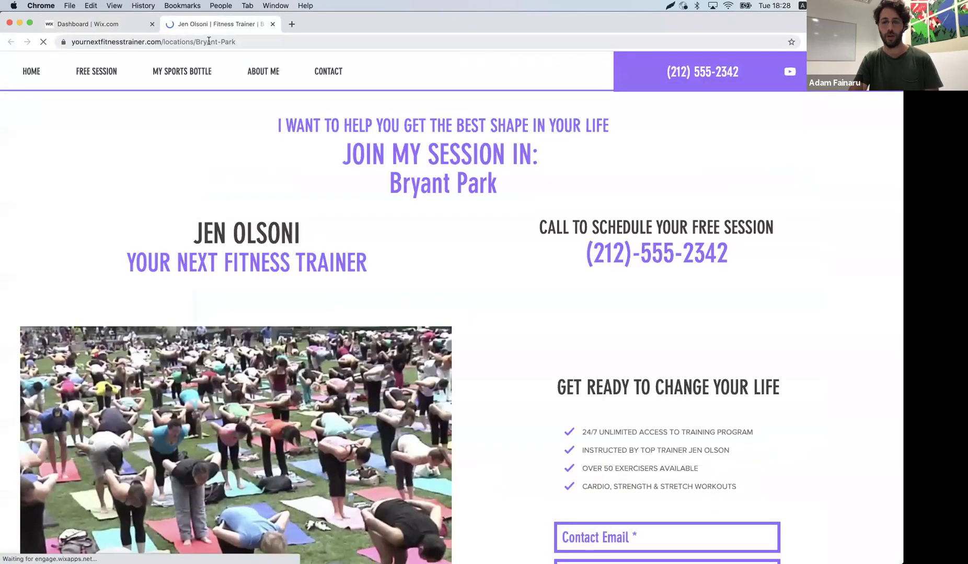
- Return to the Wix dashboard and review the old and new URL columns in Excel's webinar redirects (with loop) sheet
click(113, 25)
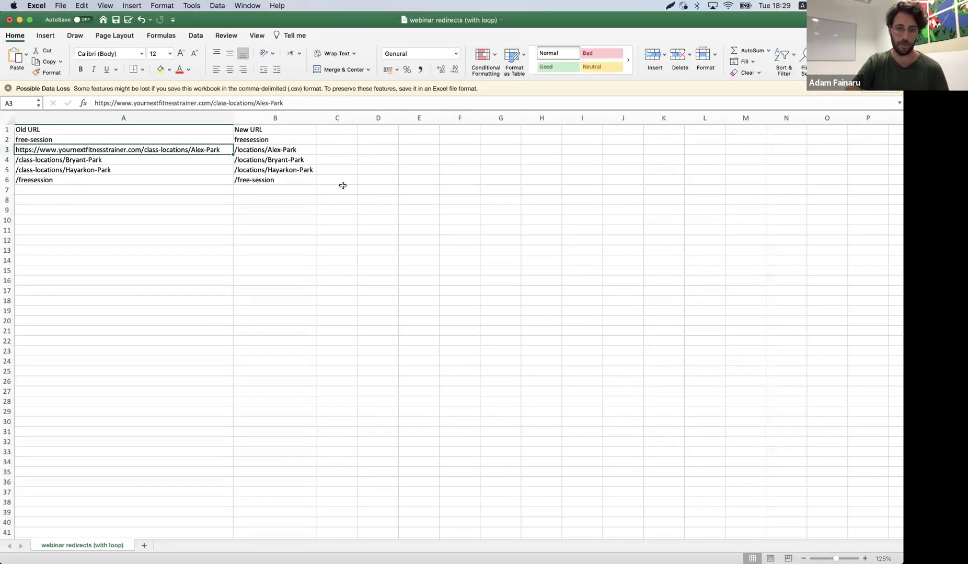
click(337, 137)
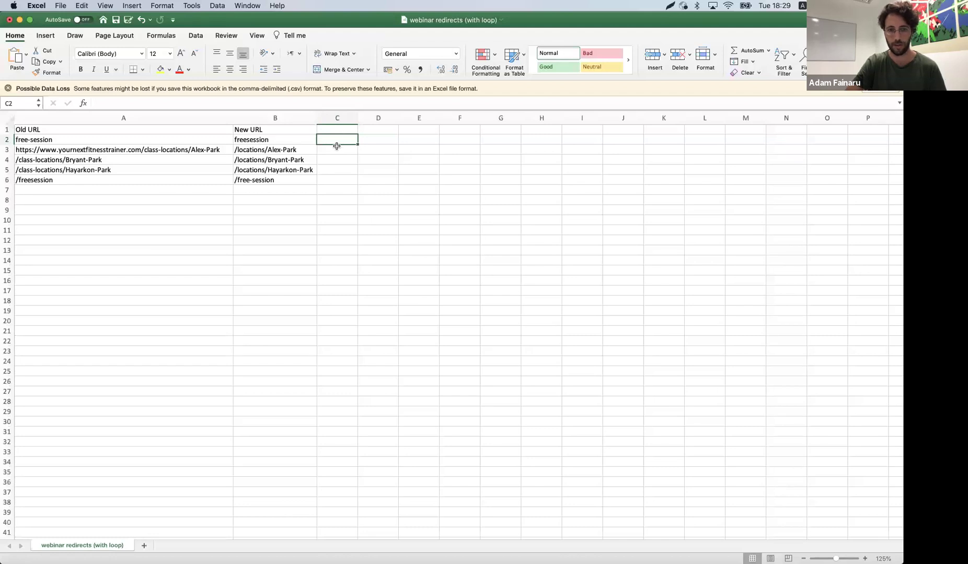
click(339, 131)
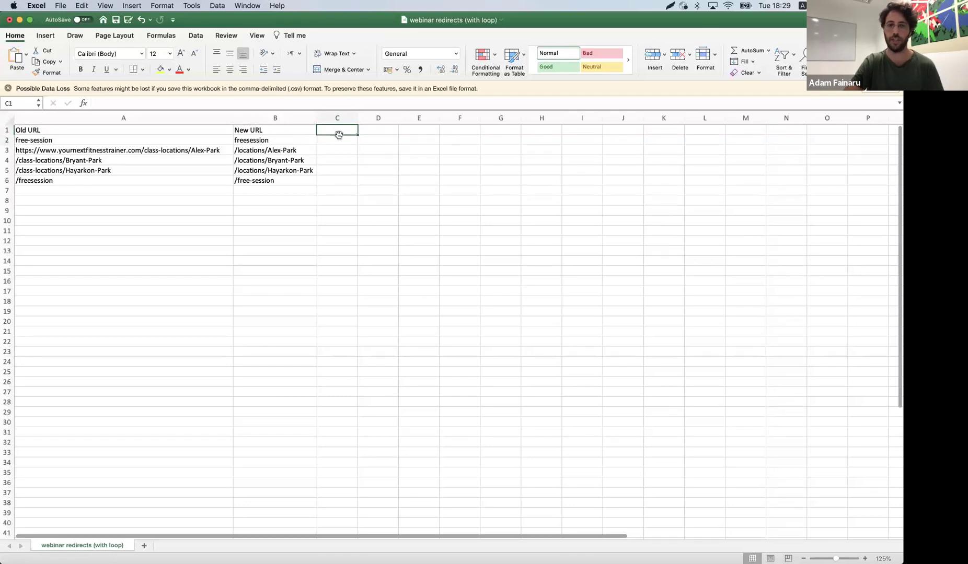
click(333, 180)
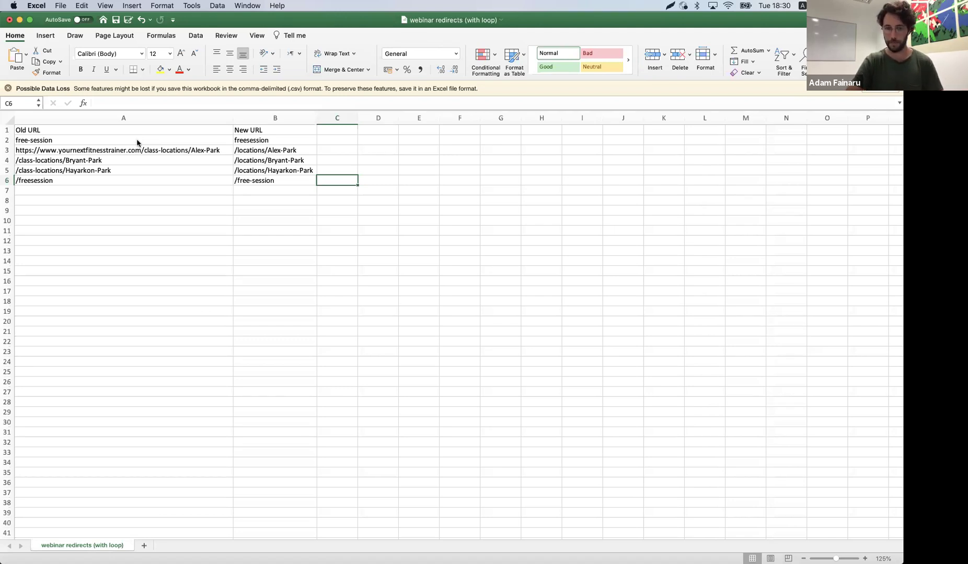
- Switch from Excel to the slide presentation and advance to the Part 3 slide, Best practices post-site migration
key(F4)
click(142, 214)
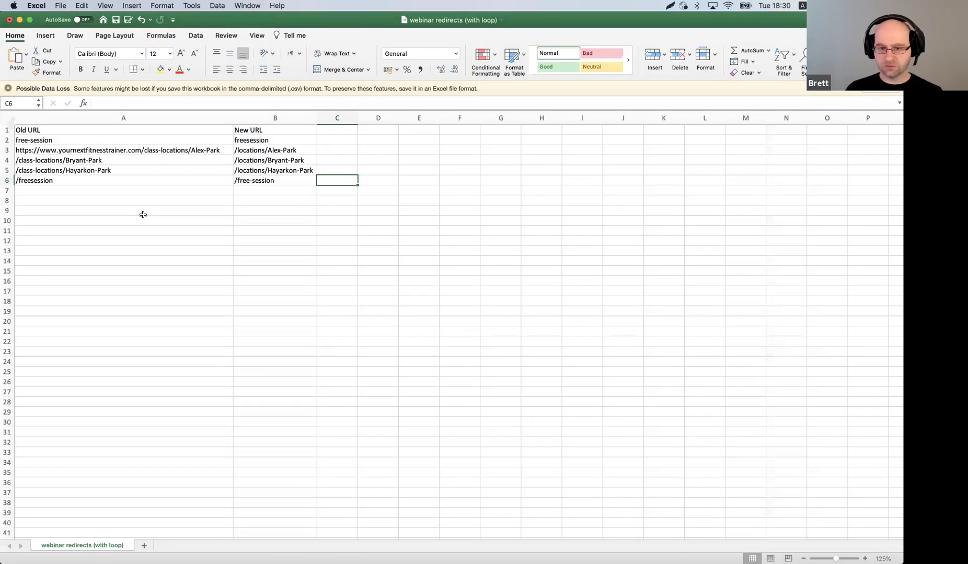
key(ctrl+Left)
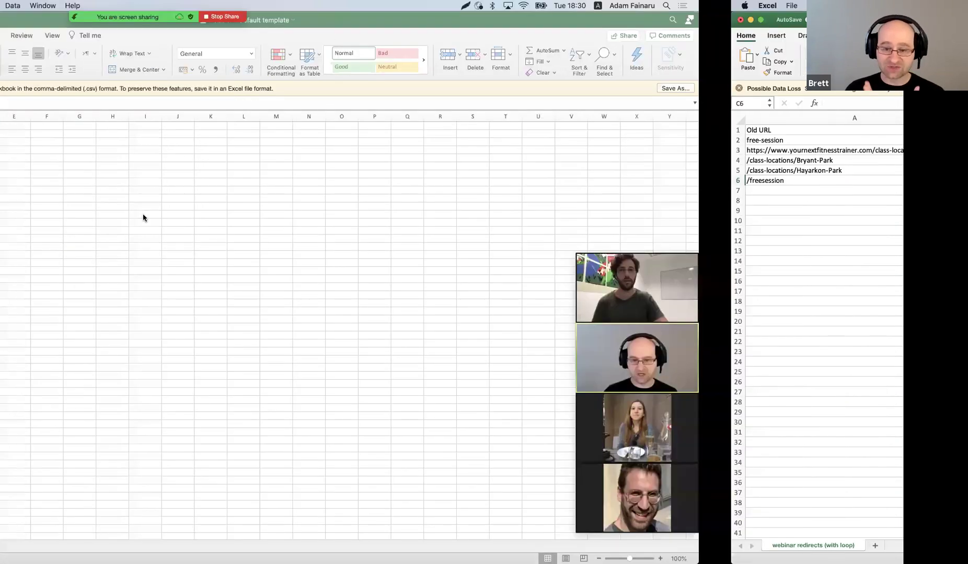
key(ctrl+Left)
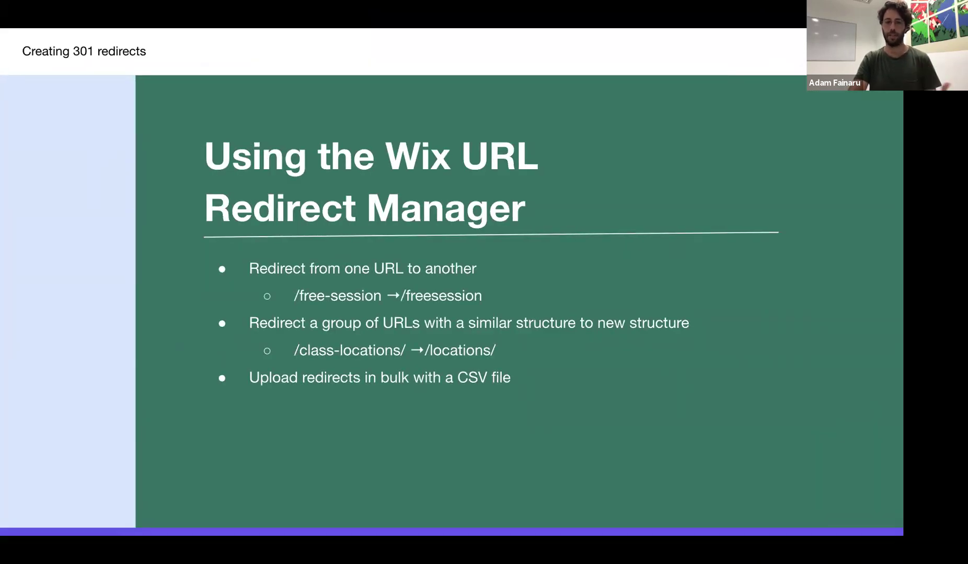
key(Right)
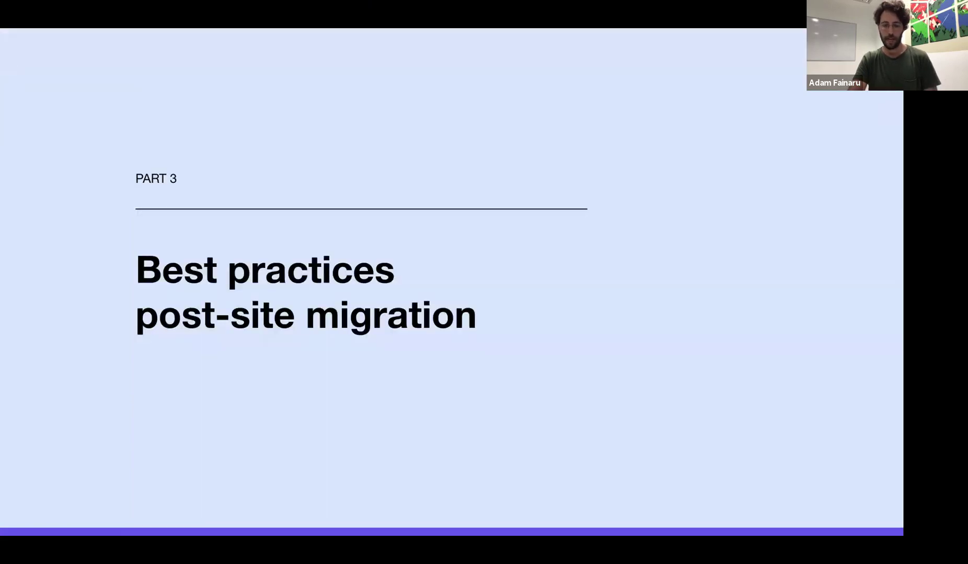